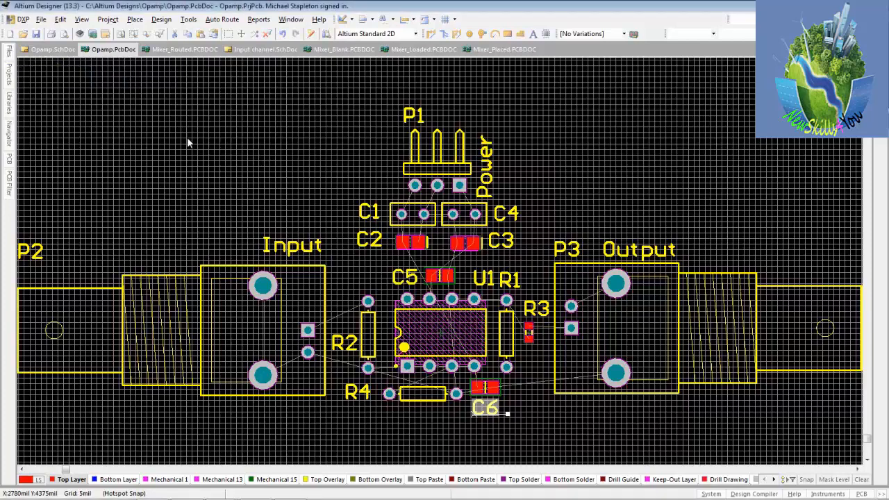
Select all the placed components and move them together into the lower-left corner of the board
scroll(187, 139, "down", 5, "ctrl")
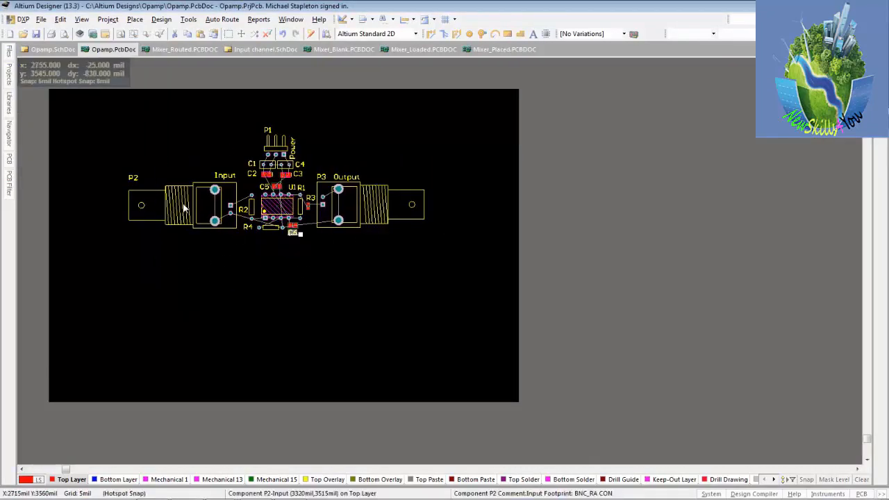
left_click_drag(94, 117, 452, 263)
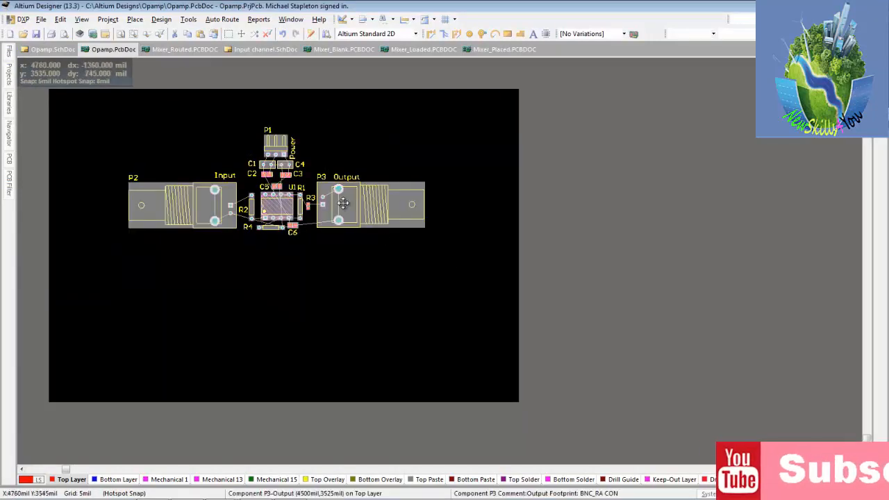
left_click_drag(349, 203, 272, 364)
left_click(284, 301)
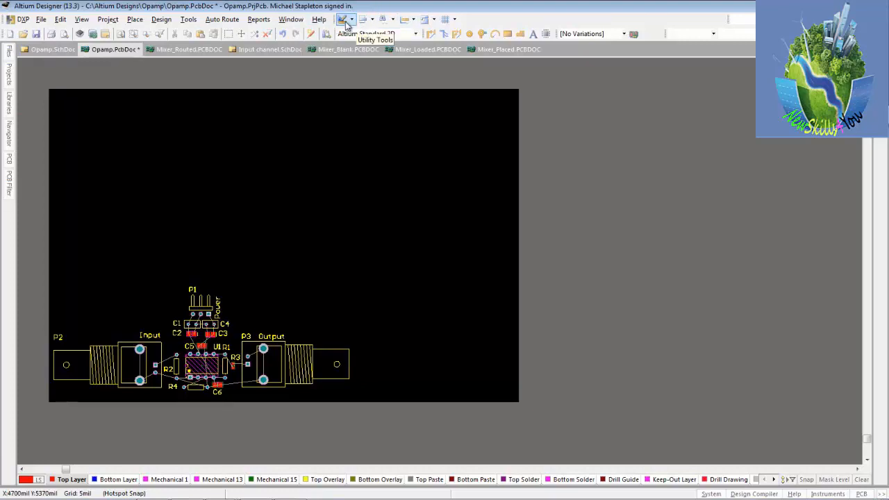
Set a new relative origin at the lower-left corner of the board
left_click(346, 25)
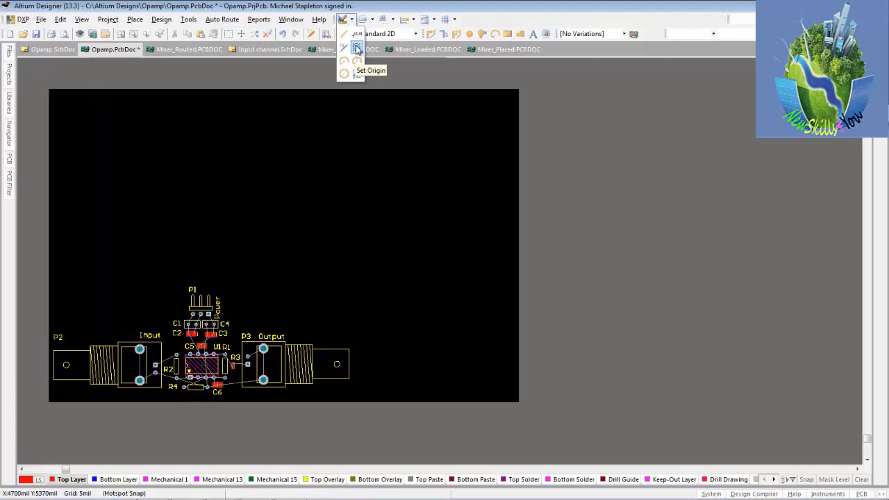
left_click(356, 48)
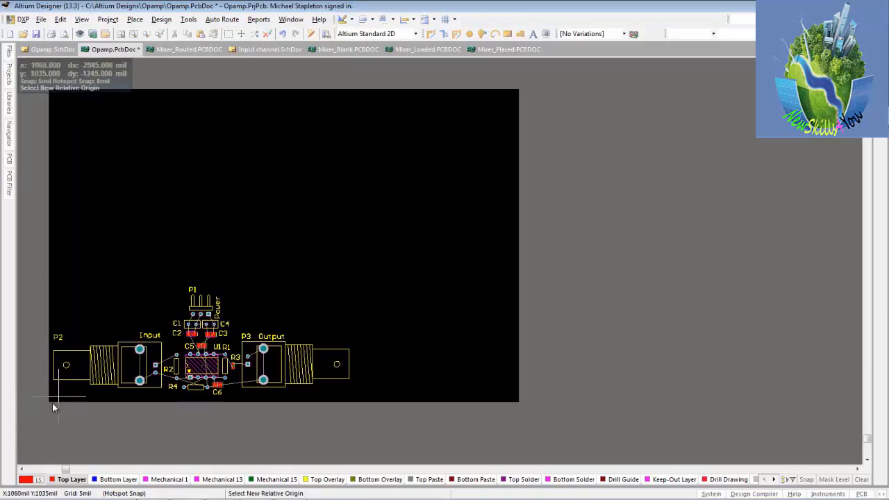
scroll(52, 402, "up", 5, "ctrl")
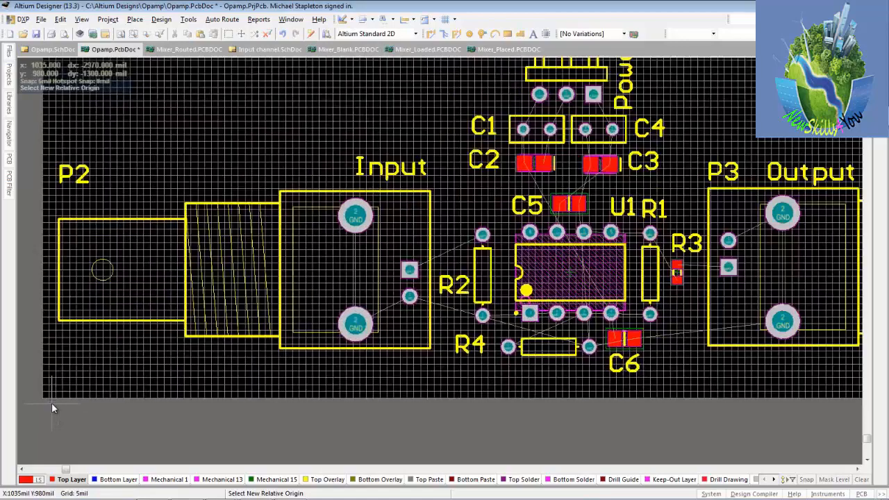
scroll(39, 398, "up", 4, "ctrl")
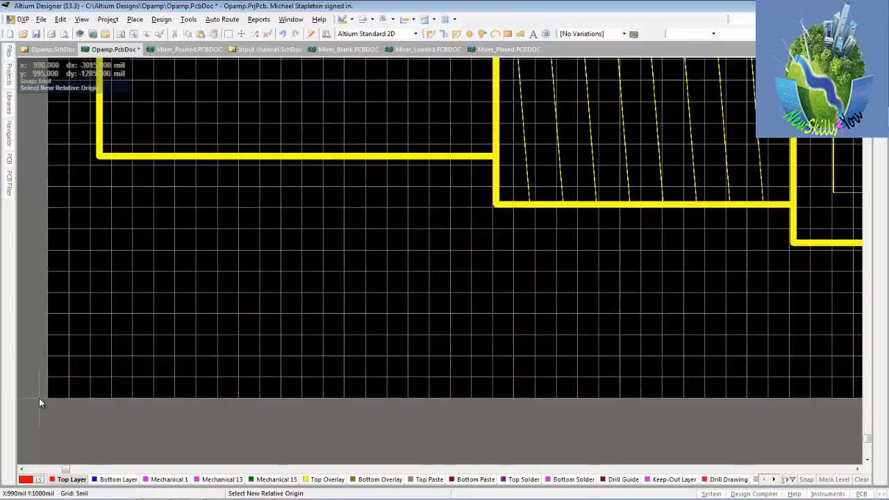
scroll(38, 398, "down", 3, "ctrl")
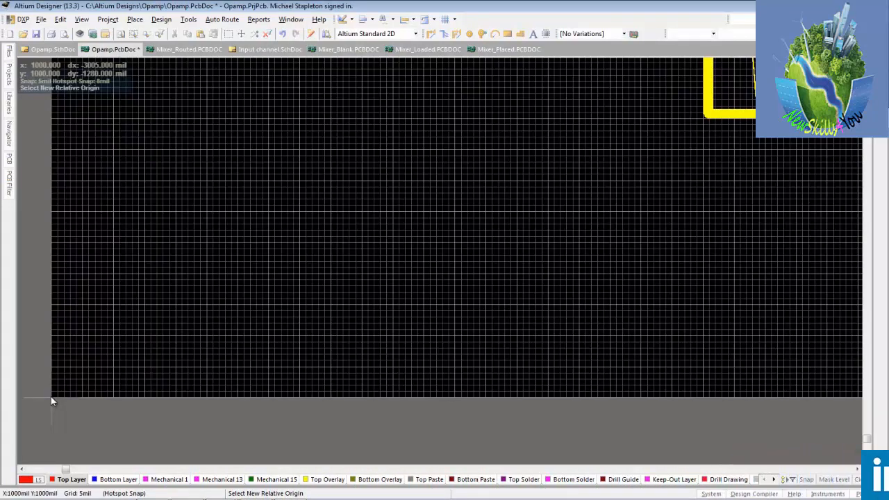
left_click(51, 397)
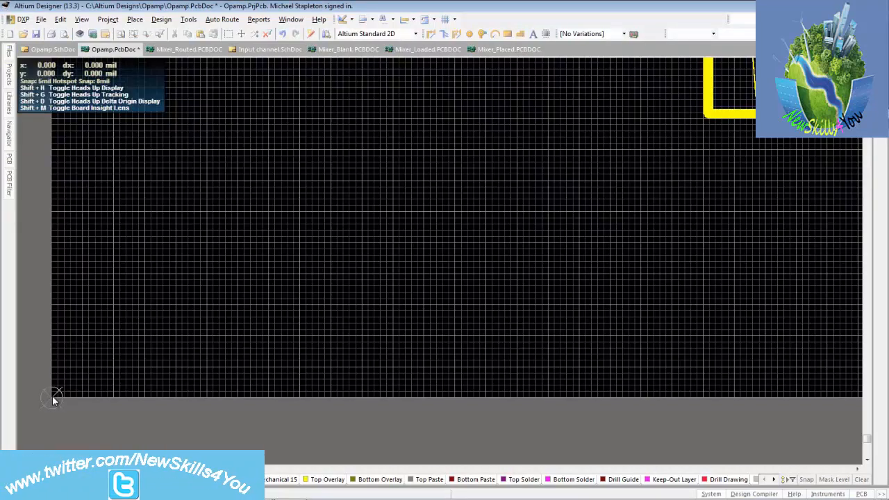
Redefine the board shape, placing the first outline vertex on the origin at 0, 0
key("ctrl+Page_Down")
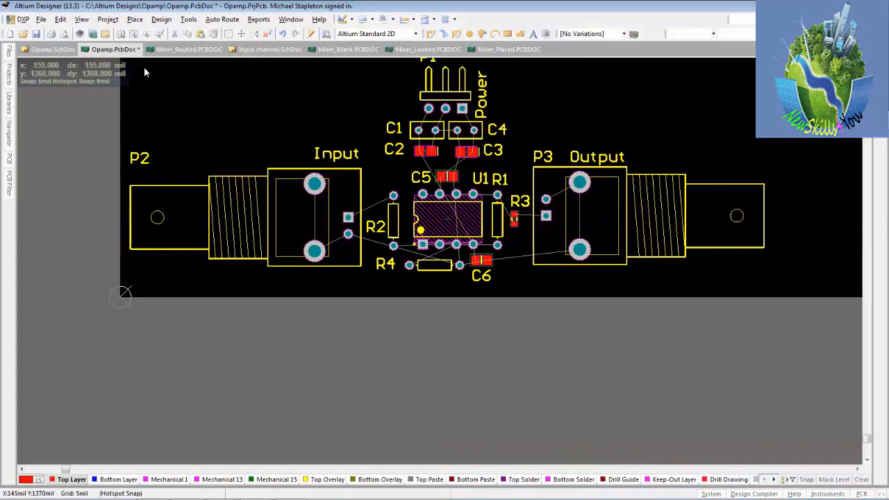
left_click(162, 20)
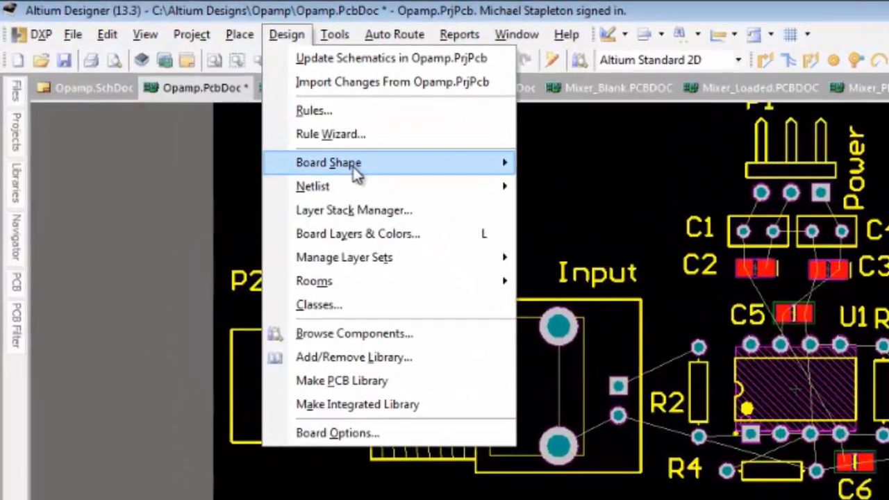
mouse_move(191, 94)
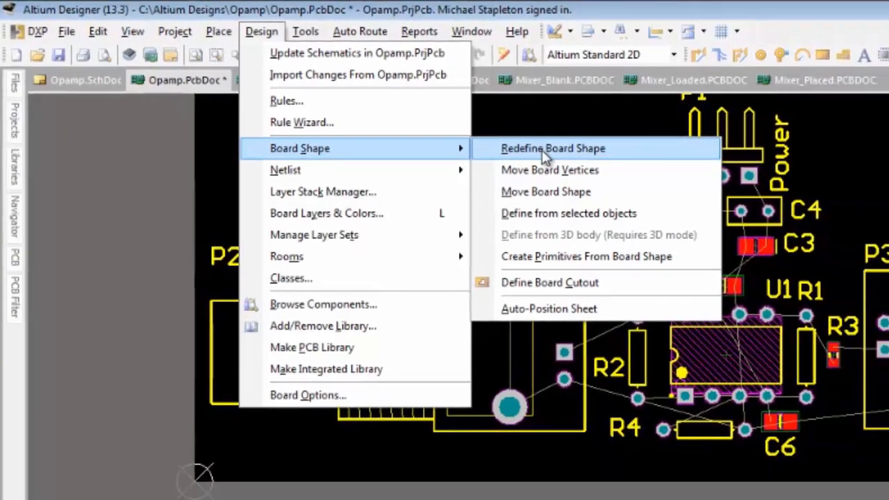
left_click(594, 165)
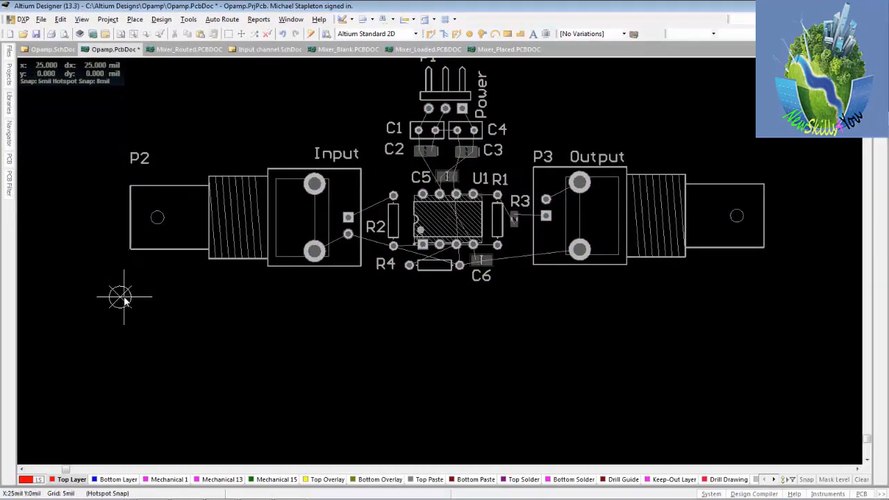
scroll(127, 300, "up", 4, "ctrl")
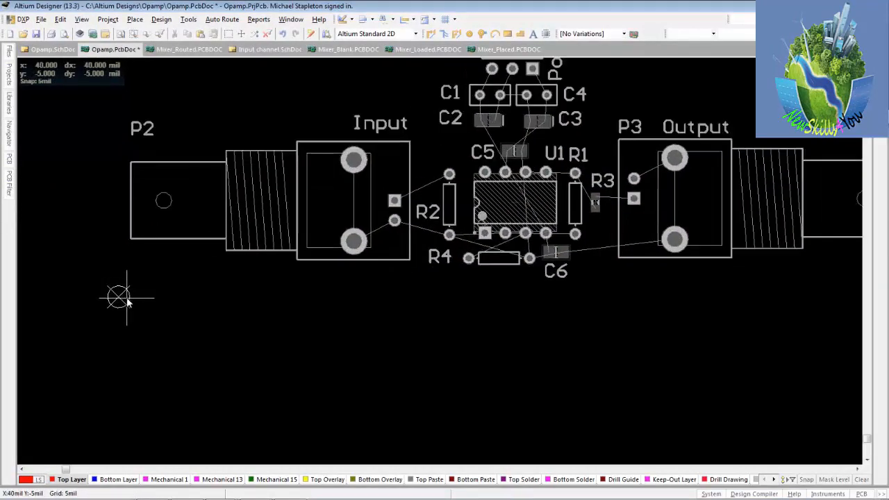
scroll(117, 298, "up", 5, "ctrl")
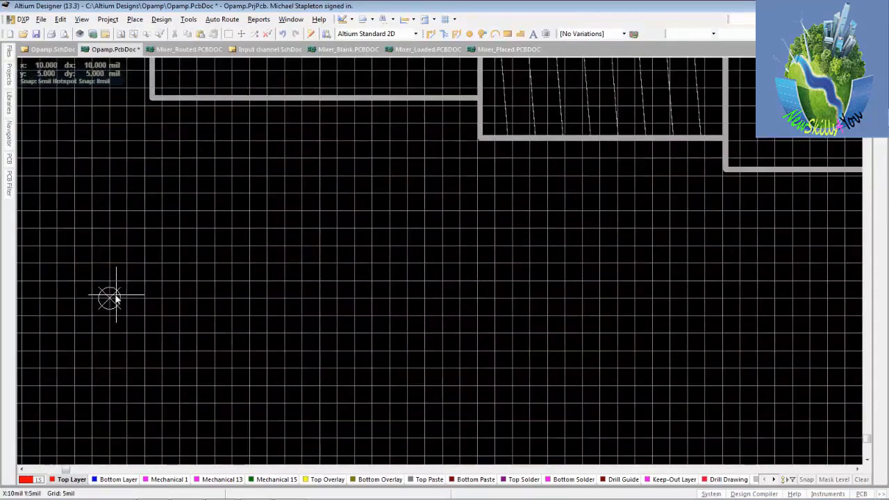
left_click(109, 300)
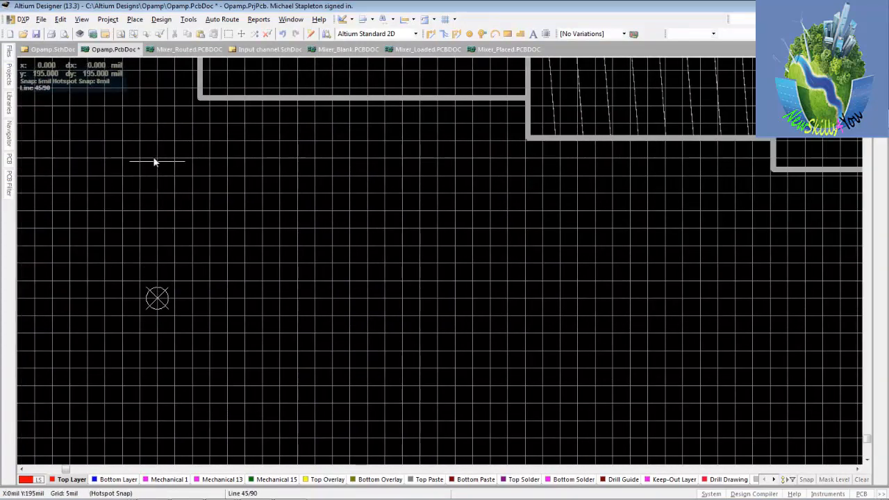
Run the board's left edge straight up from the origin to a vertex at X 0, Y 1500 mil
scroll(154, 161, "down", 3, "ctrl")
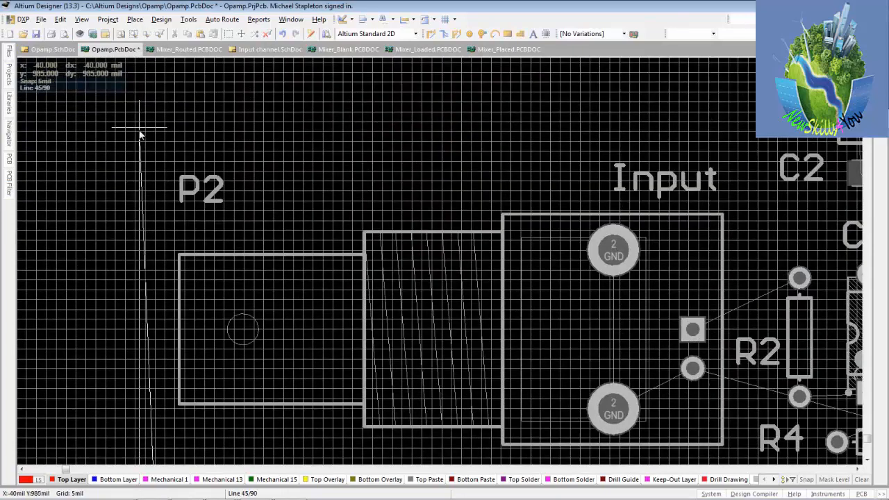
scroll(139, 134, "down", 2, "ctrl")
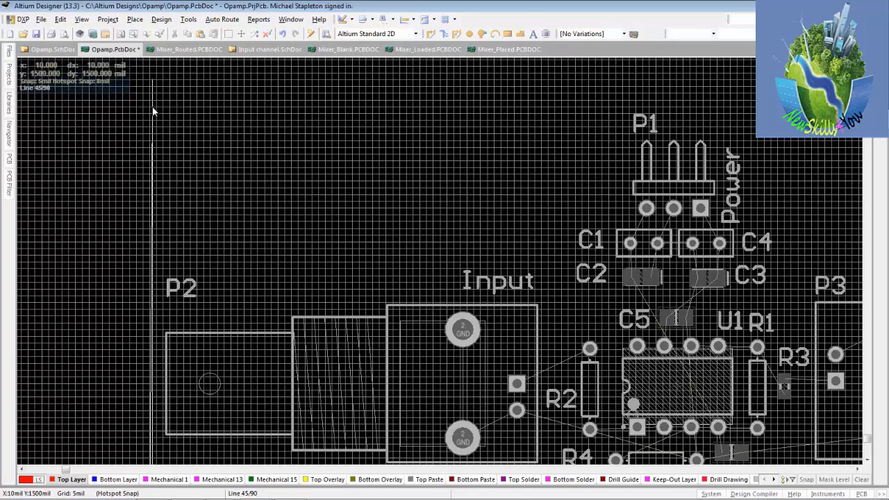
scroll(153, 111, "up", 5, "ctrl")
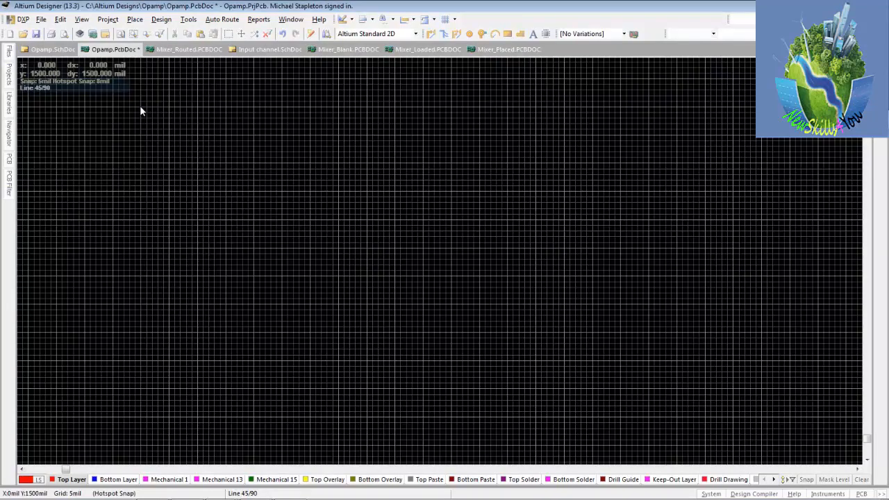
left_click(139, 106)
Place the board outline's upper-right vertex at X 3900, Y 1500 mil
scroll(141, 106, "down", 8, "ctrl")
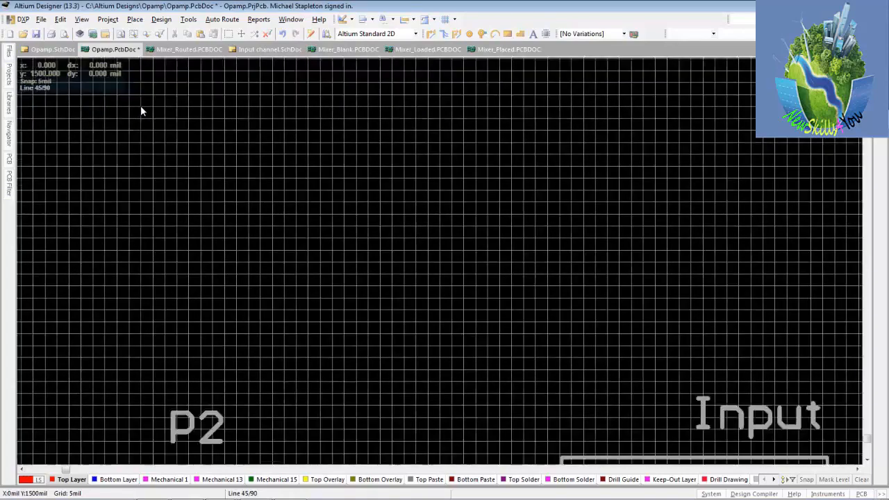
scroll(140, 111, "down", 8, "ctrl")
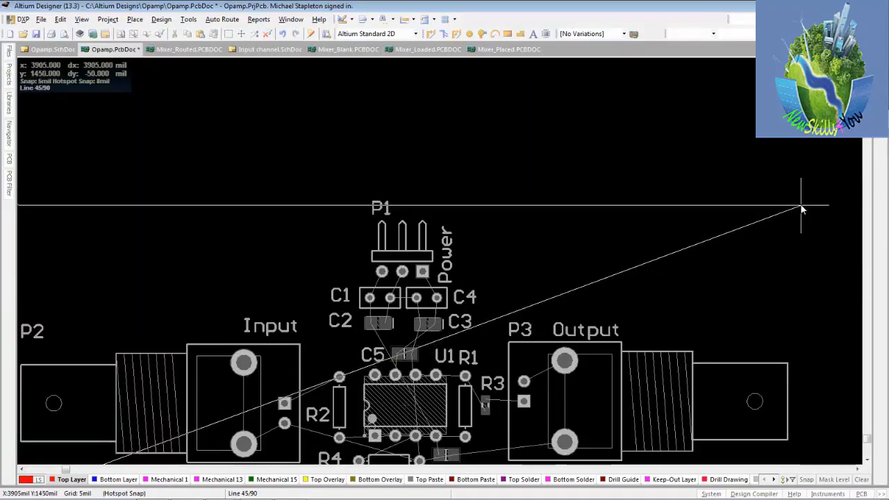
key("Page_Up")
key("Page_Up")
key("Page_Up")
key("Page_Up")
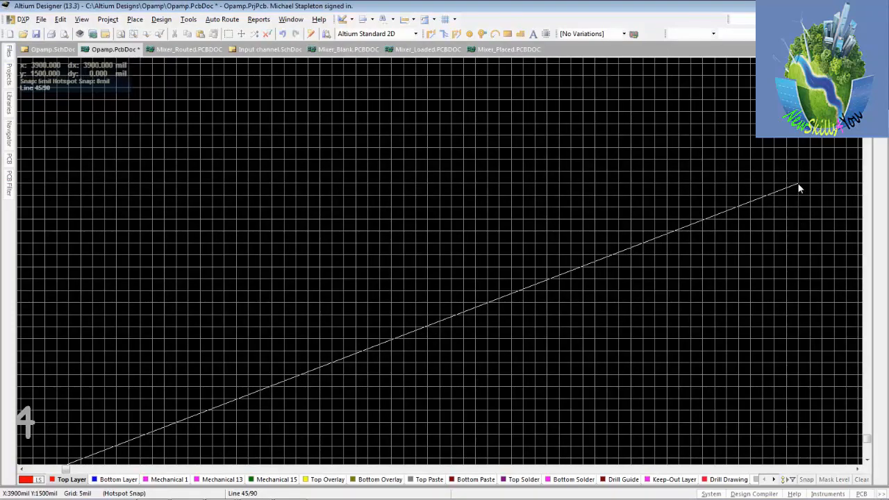
left_click(798, 187)
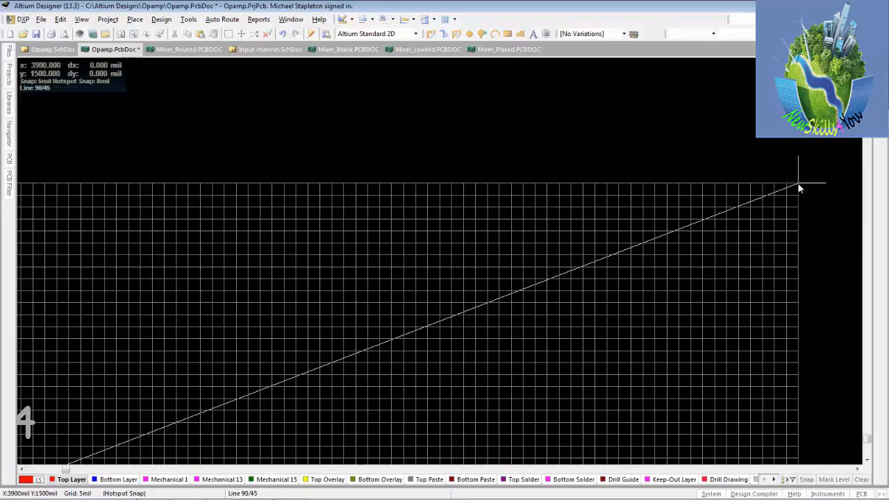
Run the board's right edge straight down to a lower-right vertex at X 3900, Y 0 mil
scroll(799, 190, "down", 7, "ctrl")
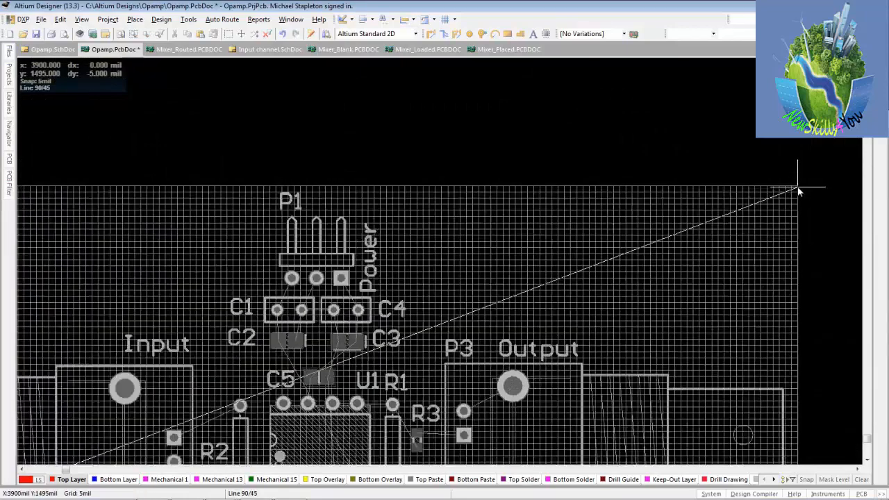
scroll(799, 190, "down", 3, "ctrl")
scroll(799, 190, "up", 1, "ctrl")
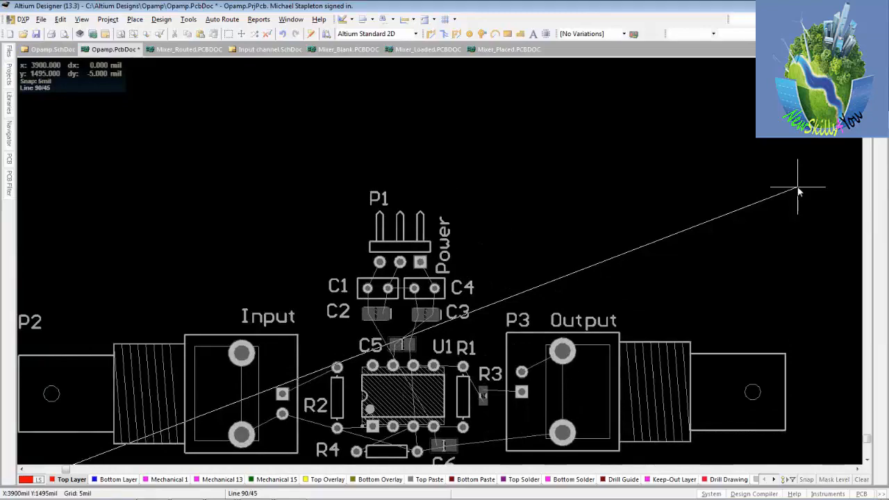
scroll(798, 191, "up", 1, "ctrl")
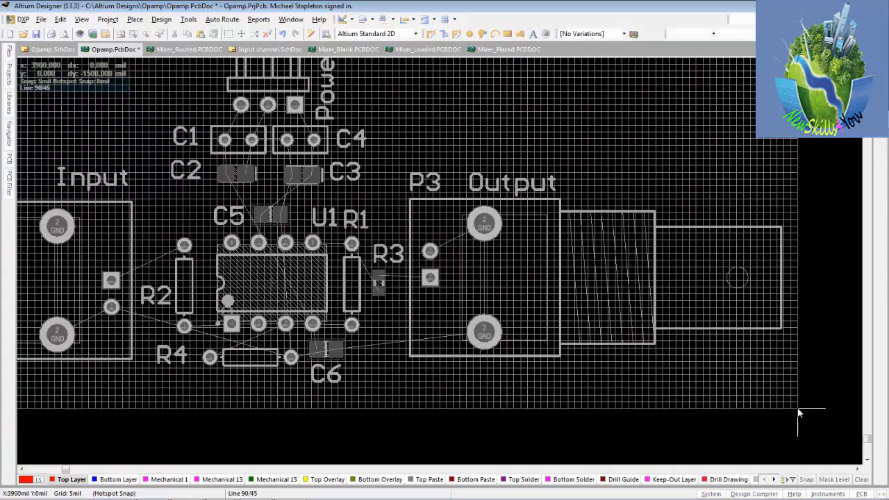
key("space")
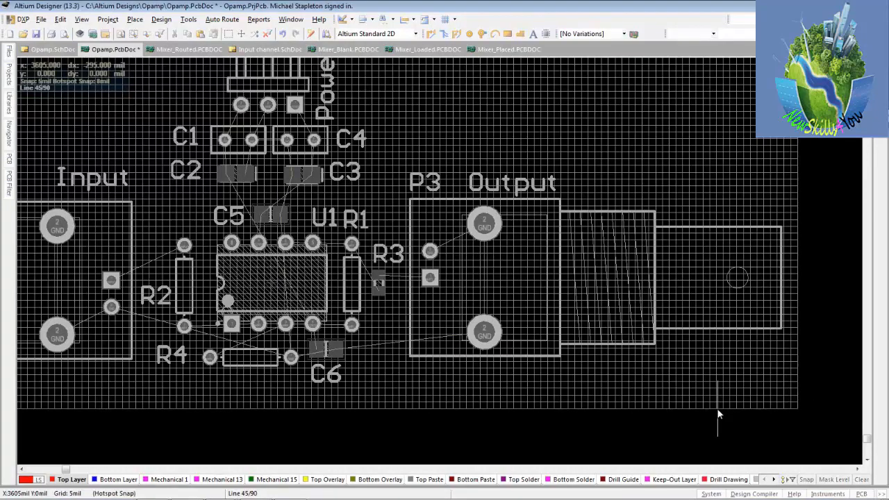
Outline a 100 mil square notch in the bottom edge from X 3600 to X 3500 mil and close the board shape at the origin
scroll(717, 414, "up", 3, "ctrl")
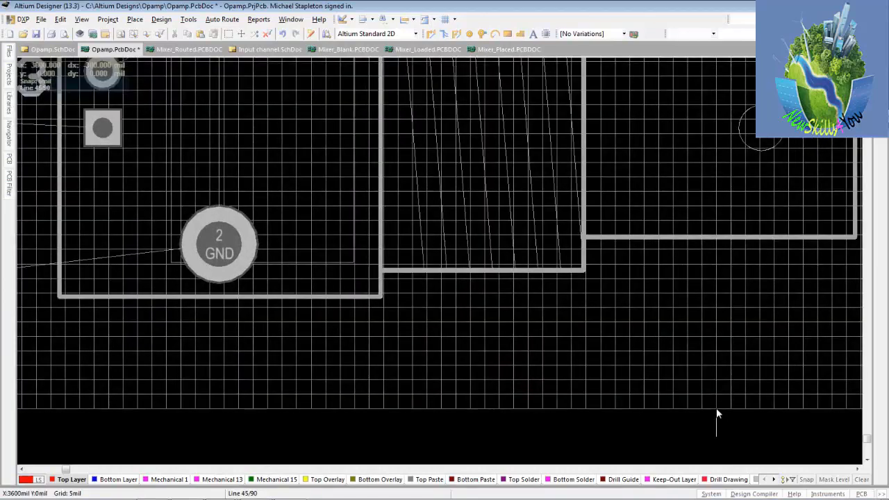
left_click(717, 411)
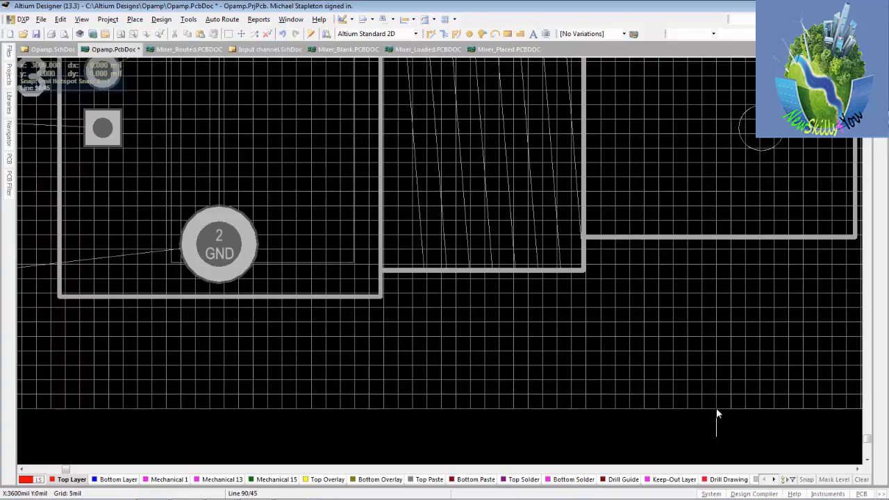
left_click(718, 351)
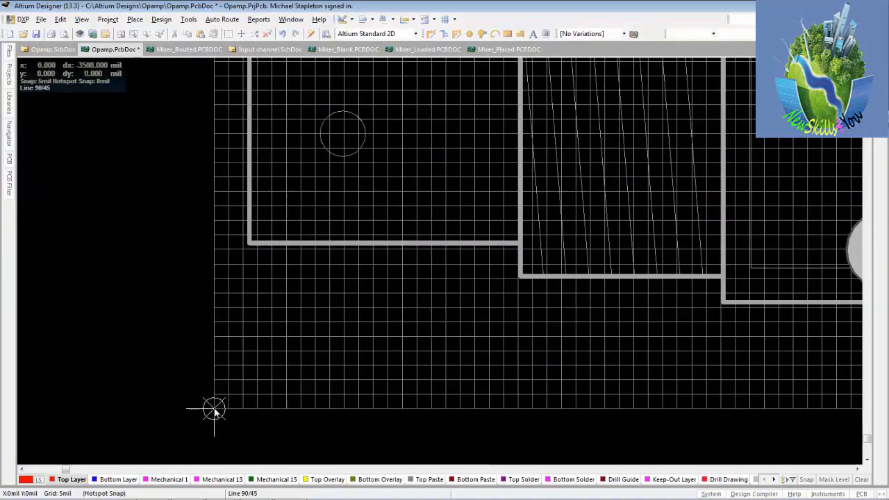
left_click(214, 409)
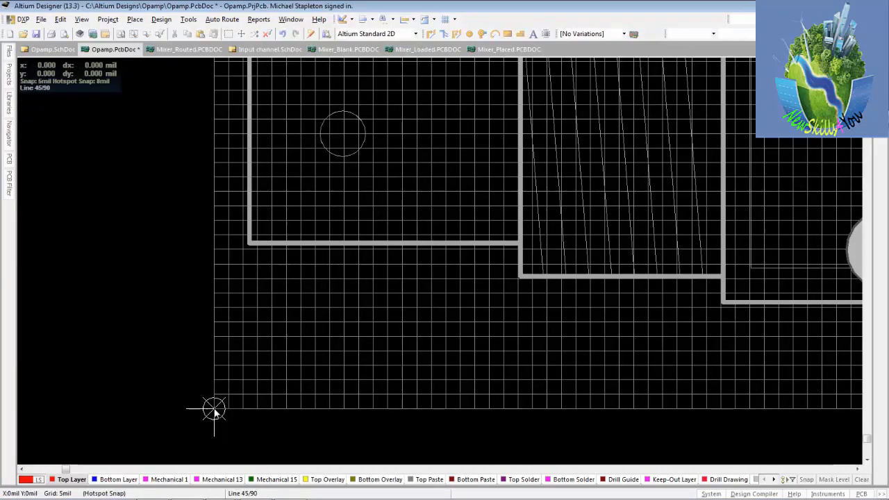
right_click(214, 412)
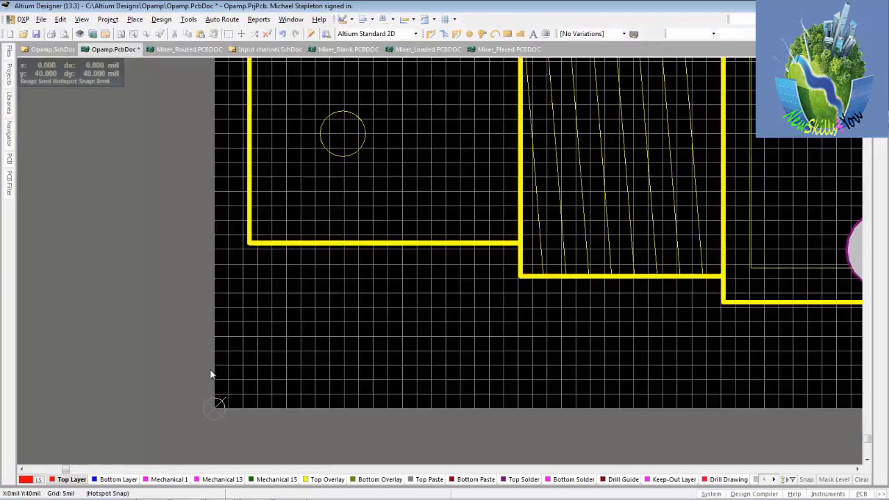
Save the PCB document and bring the whole board with its origin corner into view
left_click(36, 33)
left_click(119, 35)
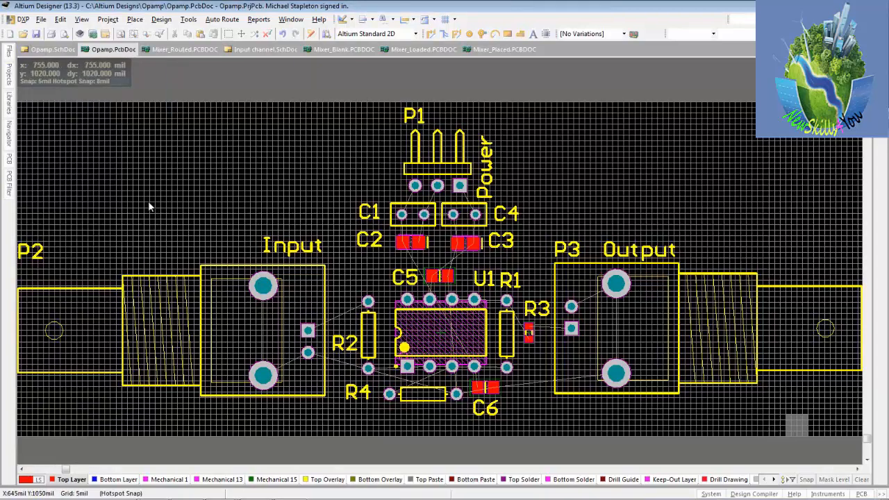
right_click_drag(102, 425, 186, 399)
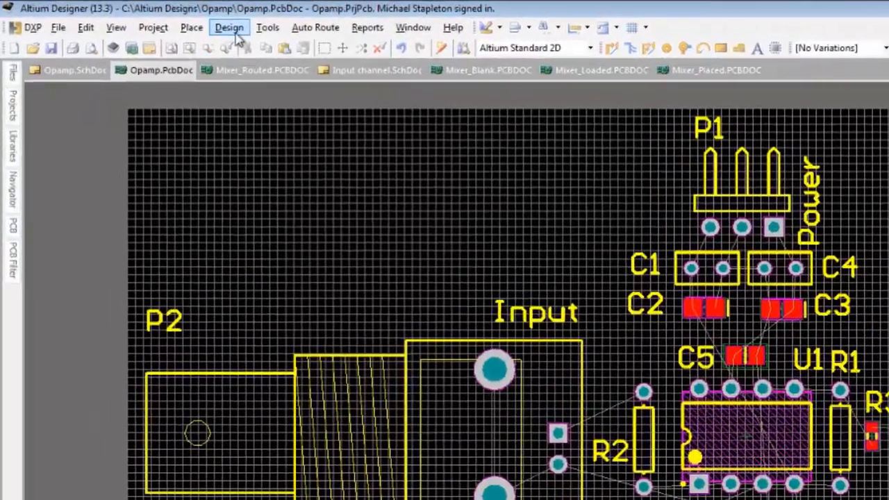
Enable the top and bottom dielectrics in the layer stack and save the PCB document
left_click(164, 21)
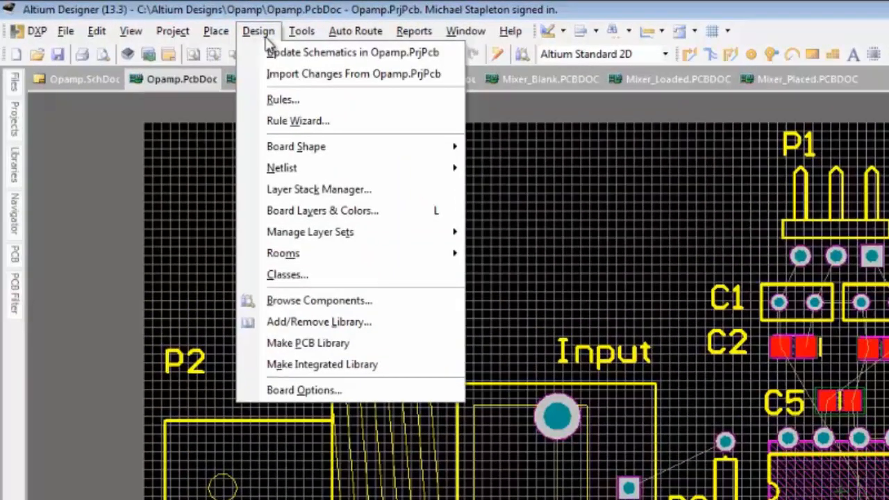
left_click(305, 192)
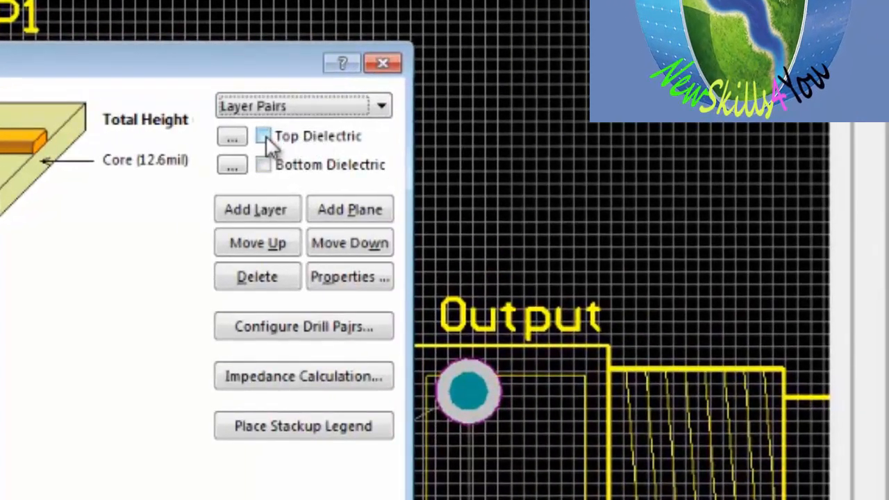
left_click(263, 137)
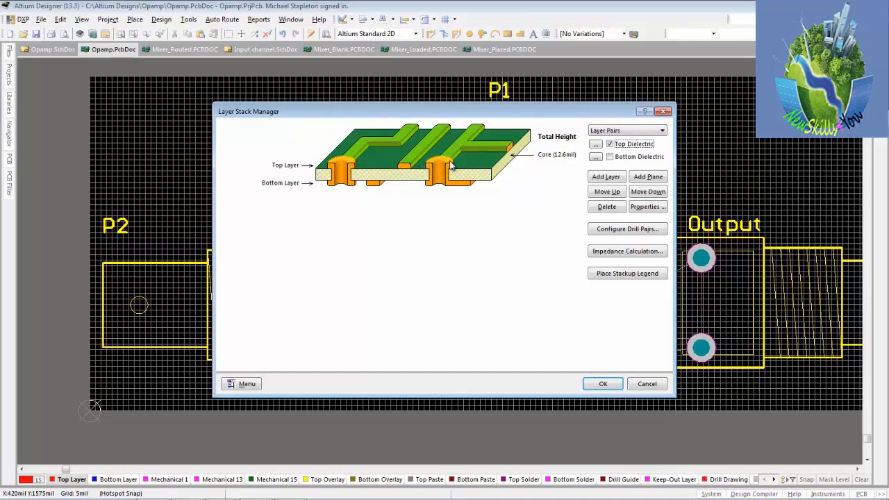
left_click(610, 158)
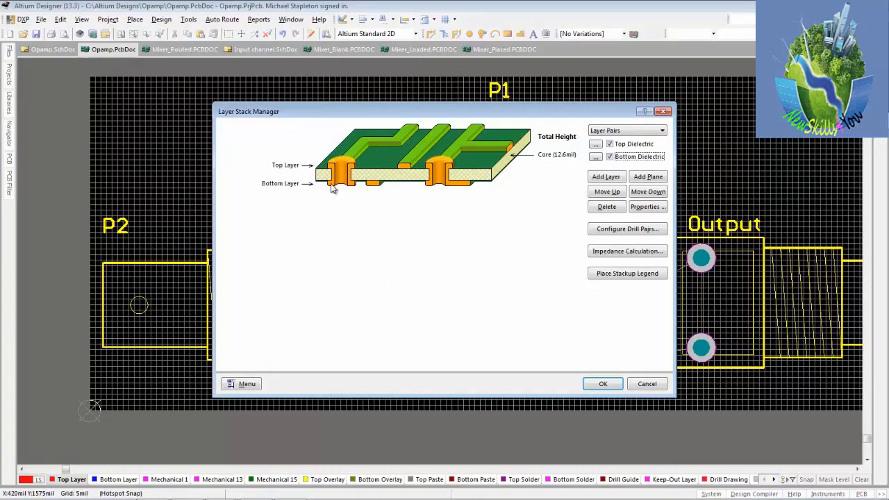
left_click(604, 387)
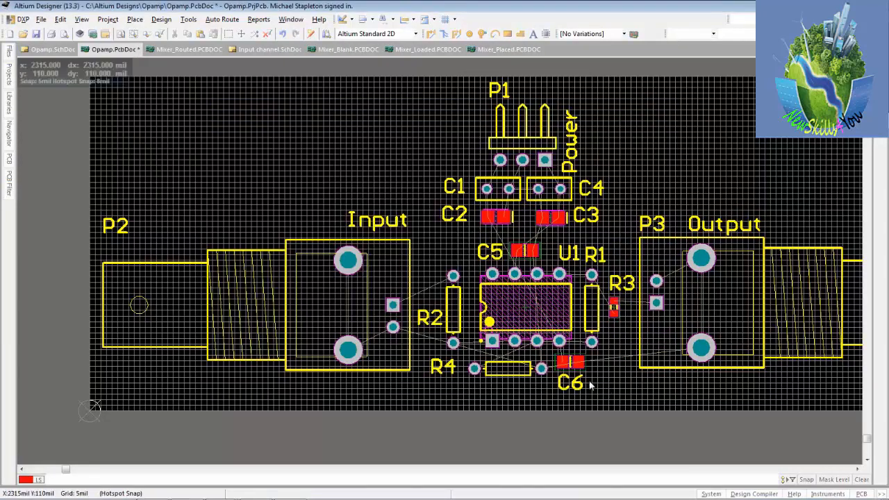
left_click(37, 33)
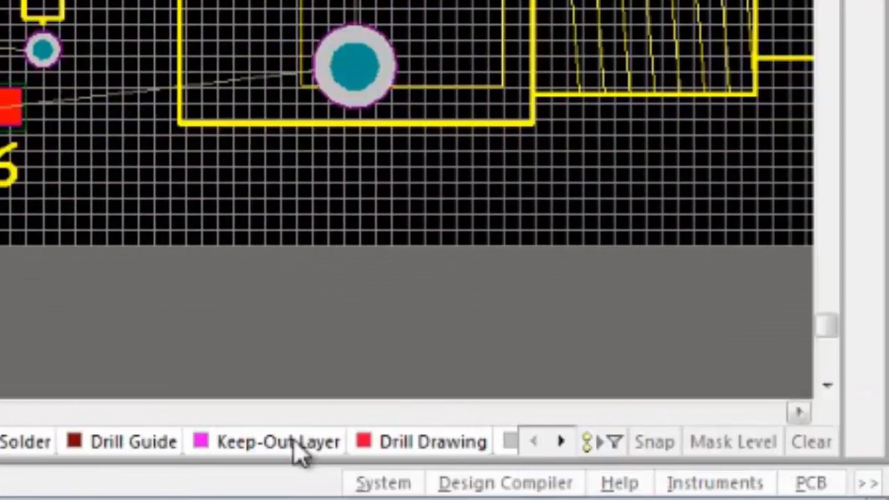
Make the Keep-Out Layer the active layer and toggle the heads-up coordinate display
left_click(295, 445)
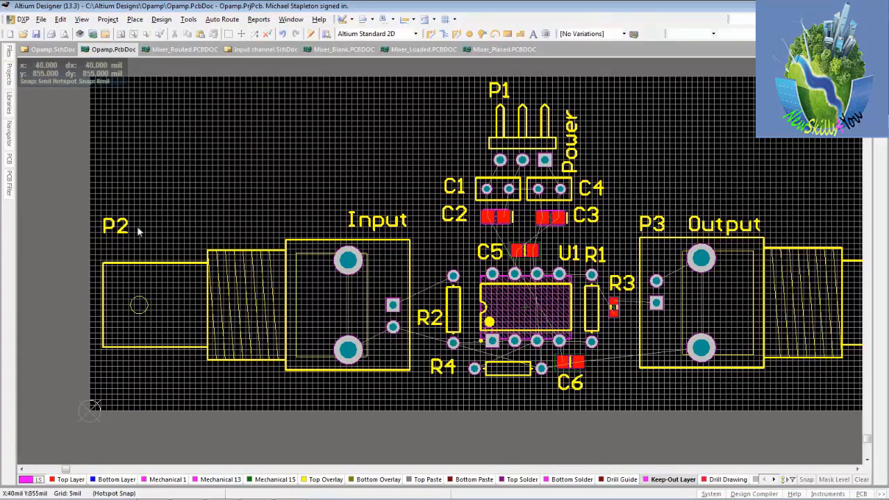
key("shift")
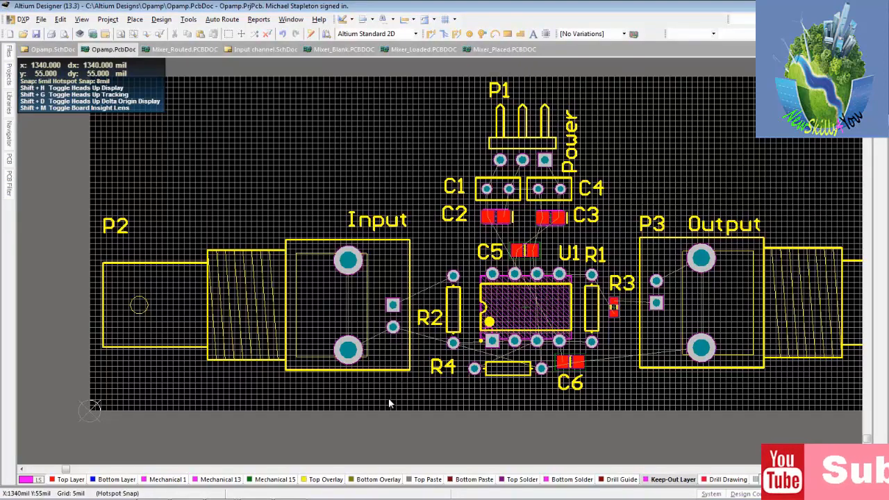
key("shift+h")
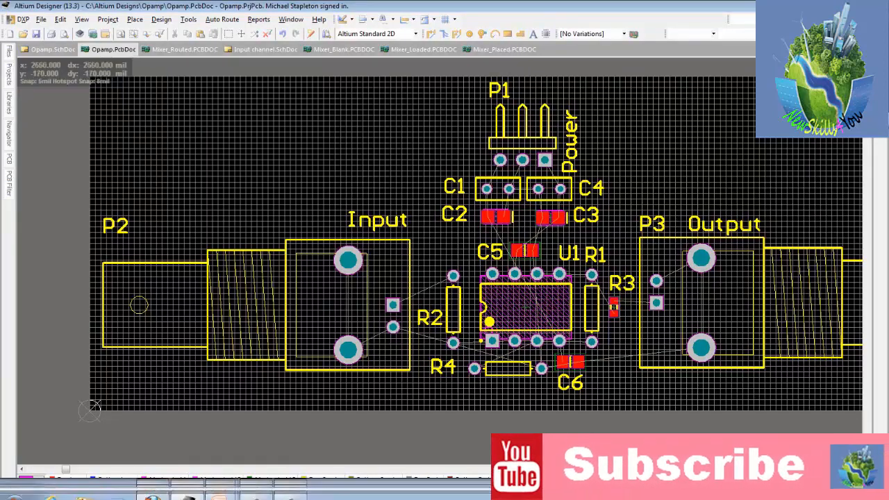
key("shift+h")
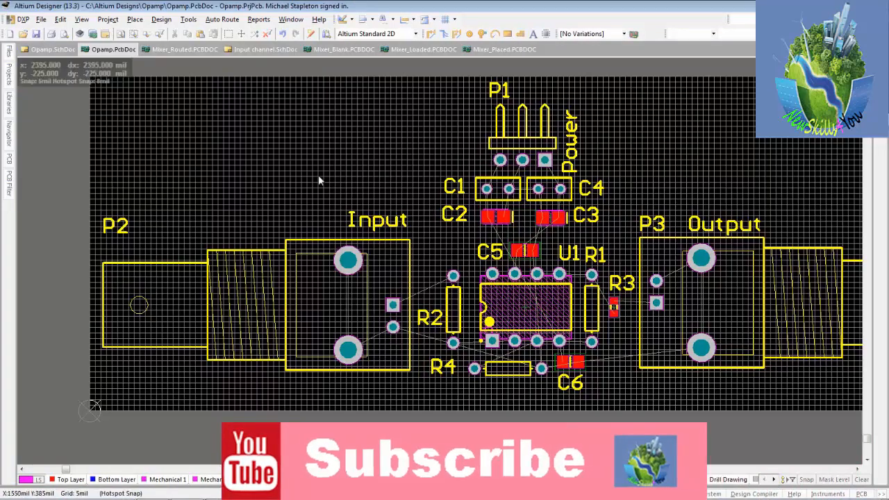
Draw a keep-out line from the origin up the board's left edge to X 0, Y 1500 mil
left_click(135, 19)
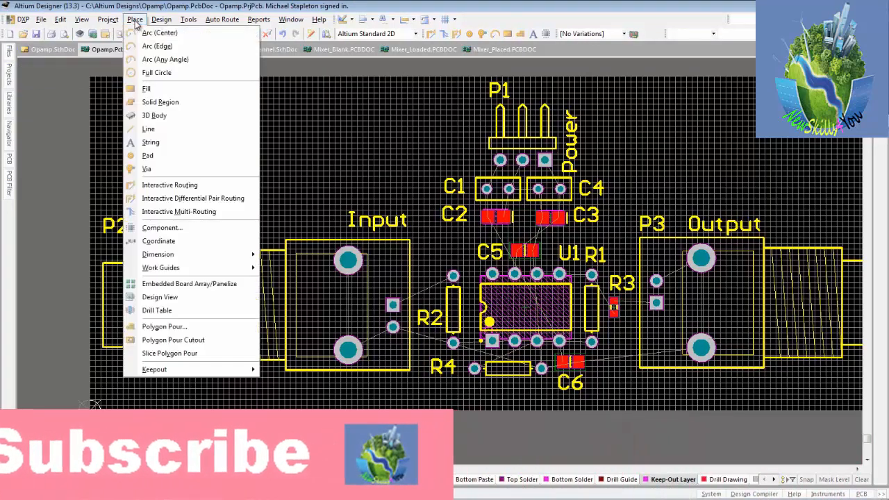
left_click(151, 130)
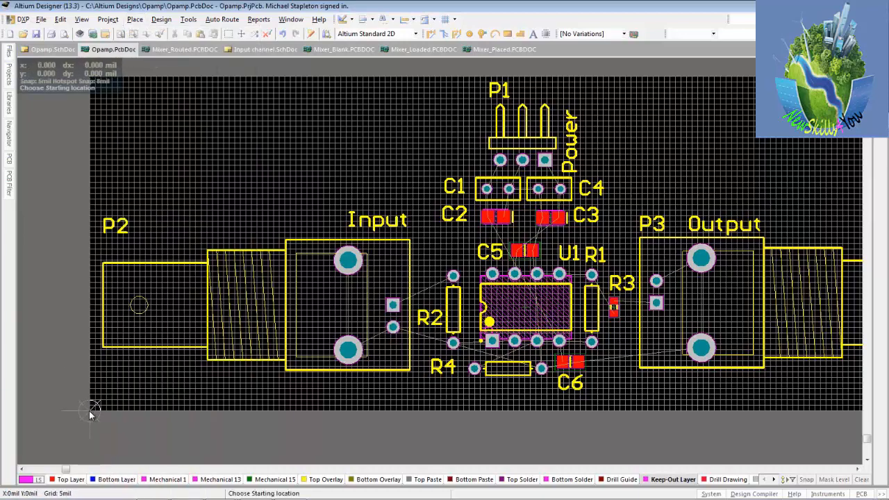
scroll(91, 412, "up", 2, "ctrl")
scroll(90, 411, "up", 3, "ctrl")
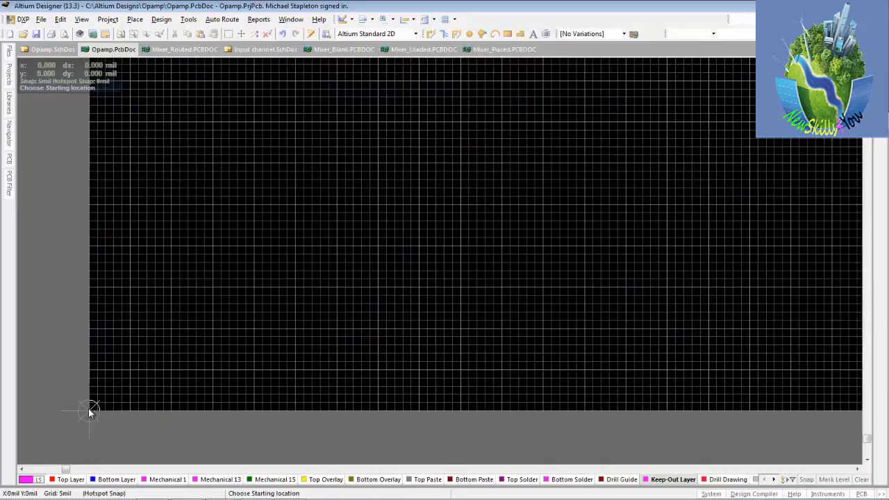
left_click(90, 411)
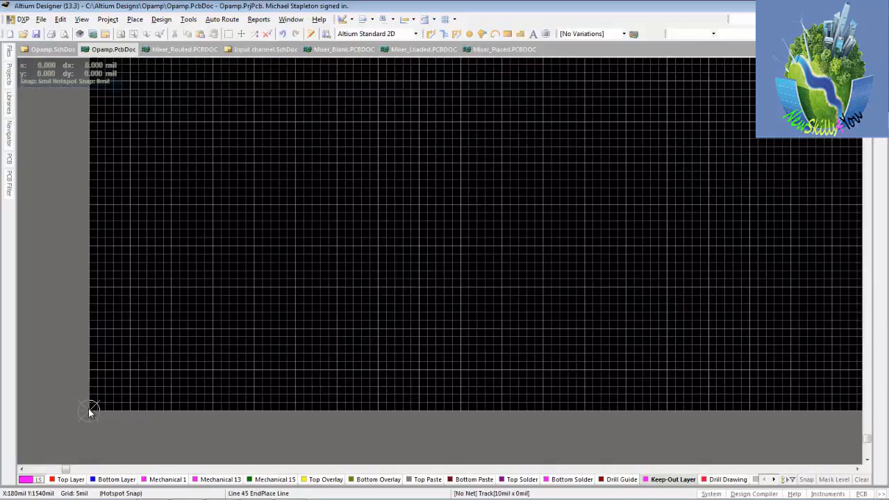
scroll(89, 412, "down", 3, "ctrl")
scroll(89, 410, "down", 2, "ctrl")
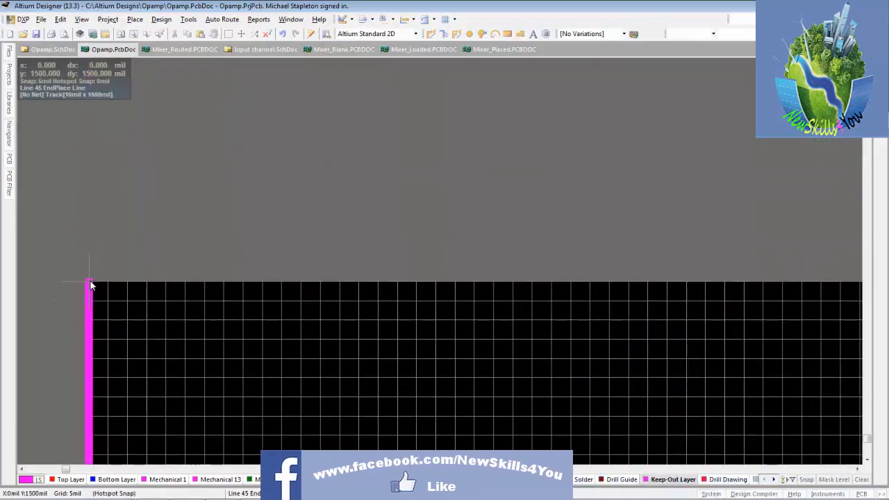
left_click(90, 281)
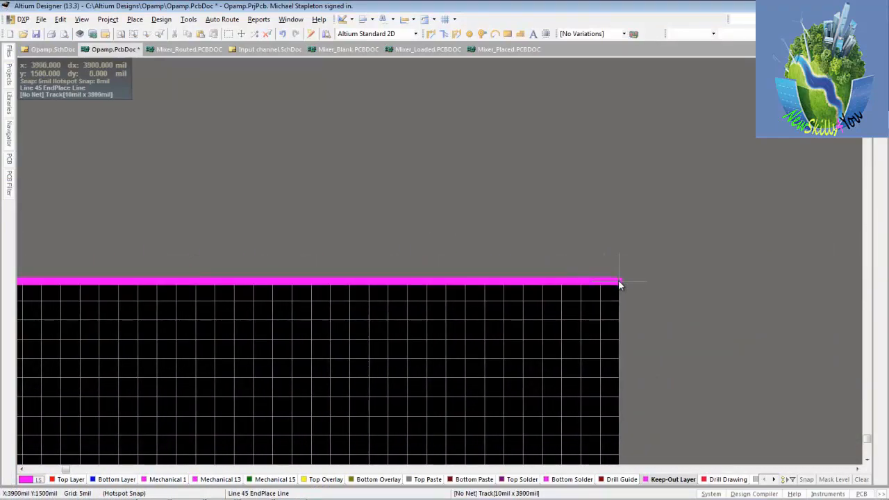
Continue the keep-out line along the top edge to X 3900, Y 1500 mil and down the right edge to X 3900, Y 0 mil
left_click(621, 283)
scroll(618, 285, "down", 4)
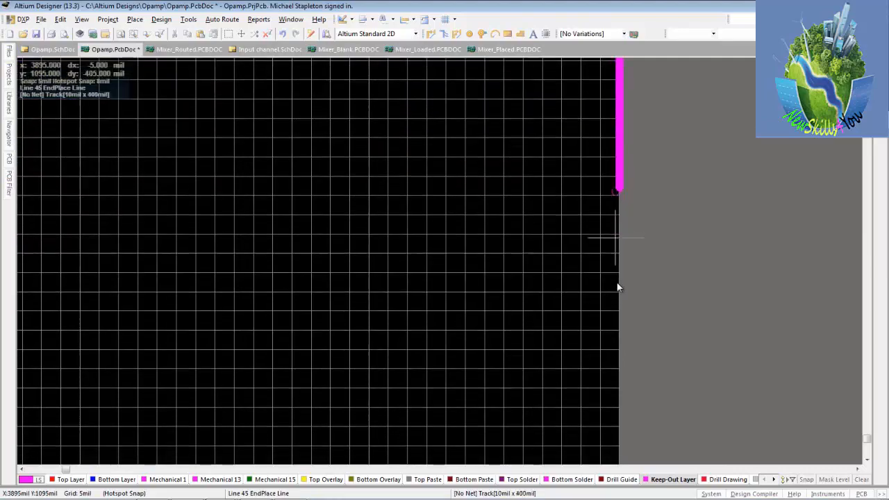
scroll(617, 285, "down", 10)
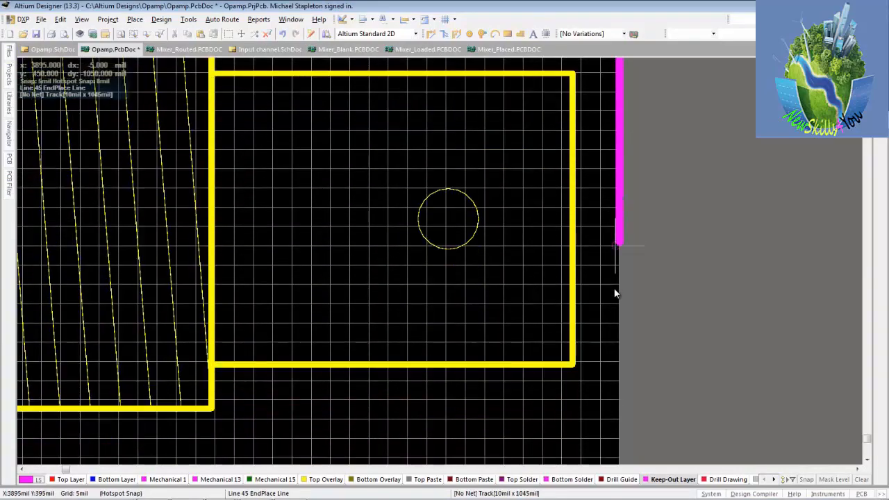
scroll(615, 290, "down", 8)
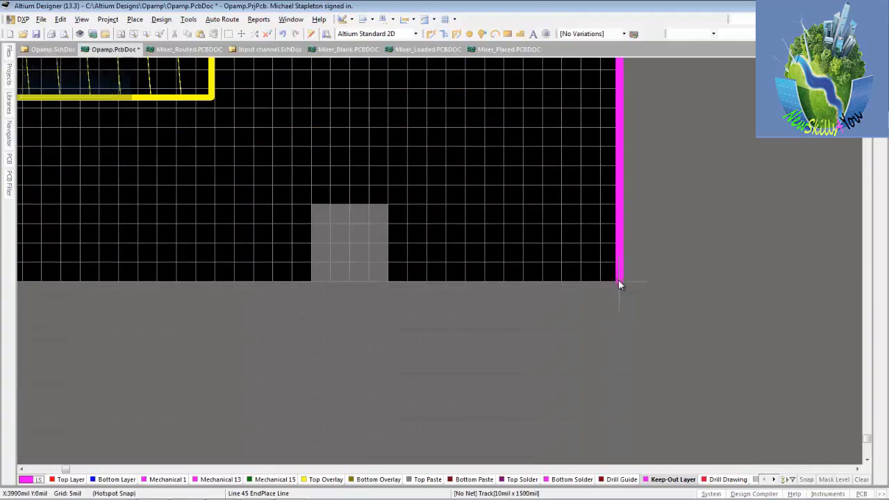
left_click(620, 284)
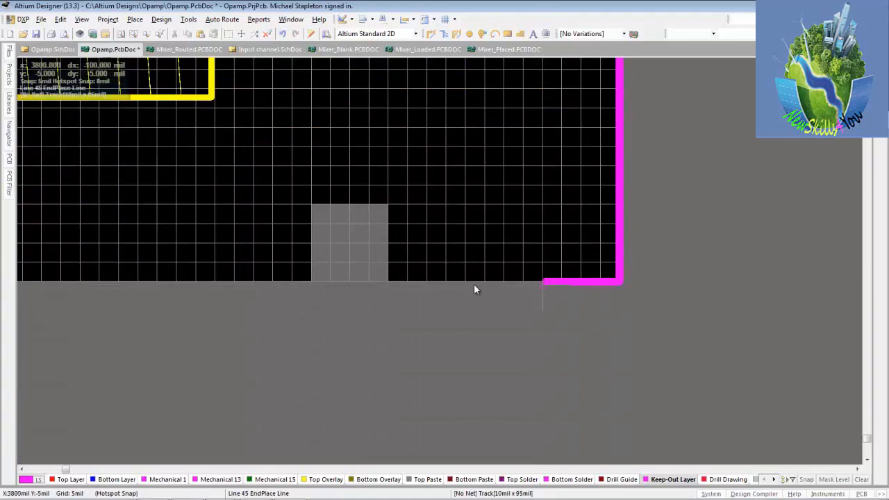
Run the keep-out line along the bottom edge, around the notch starting at X 3600 mil, and close it at the origin
left_click(387, 285)
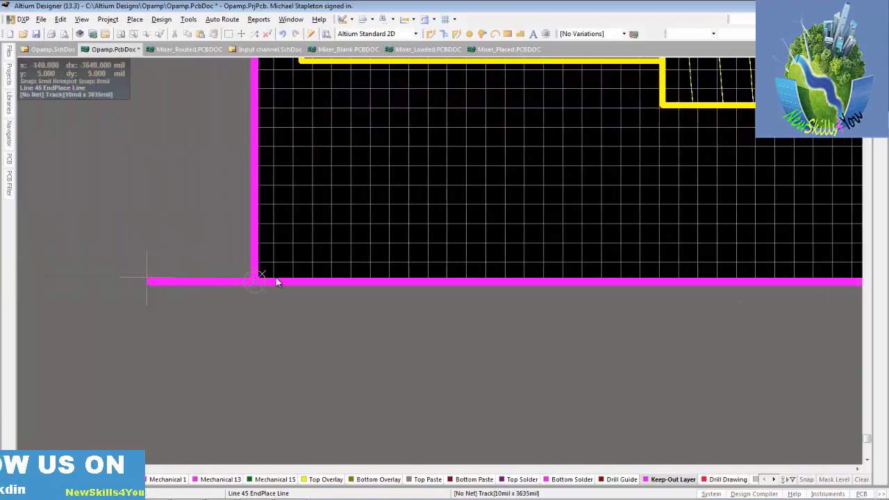
left_click(257, 282)
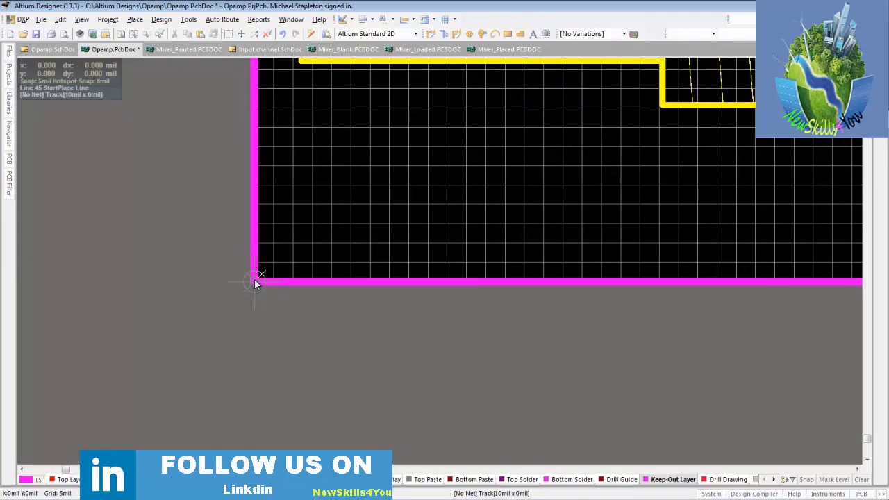
right_click(255, 281)
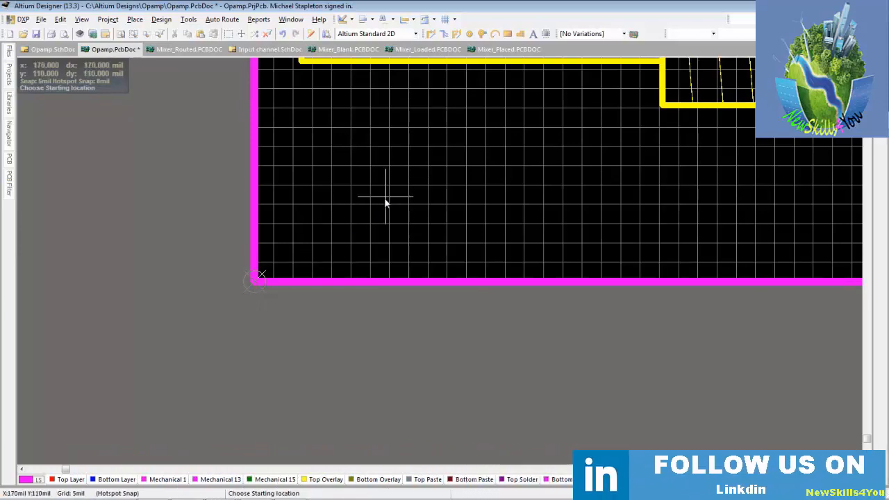
Draw a 545 by 500 mil keep-out rectangle above connector P2, from X 300, Y 1350 mil to X 845, Y 850 mil
scroll(385, 201, "down", 1, "ctrl")
scroll(385, 202, "down", 5, "ctrl")
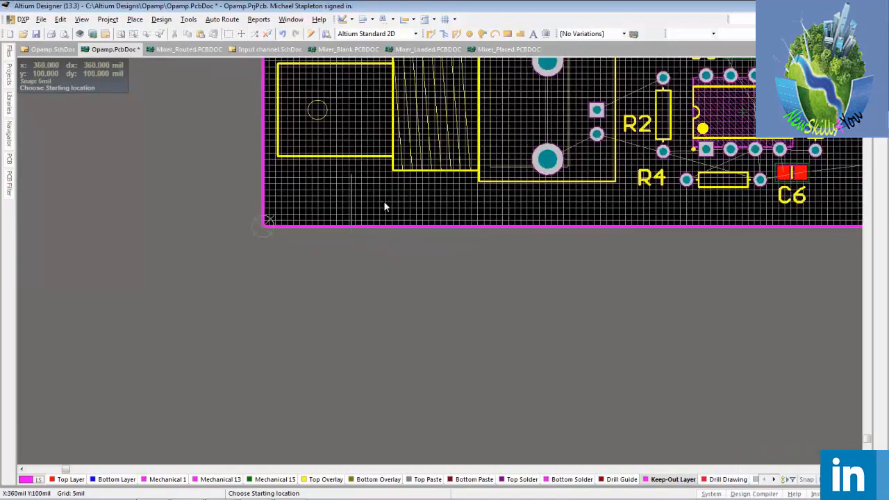
scroll(384, 203, "down", 1, "ctrl")
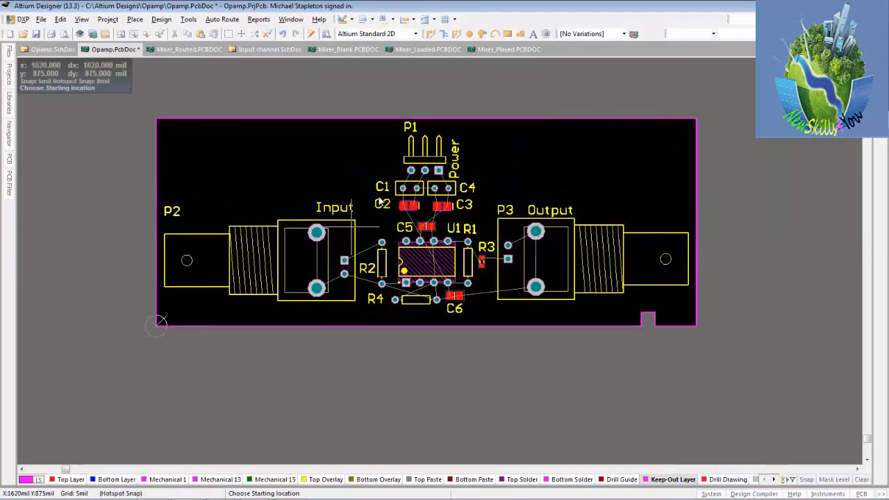
scroll(225, 178, "up", 3, "ctrl")
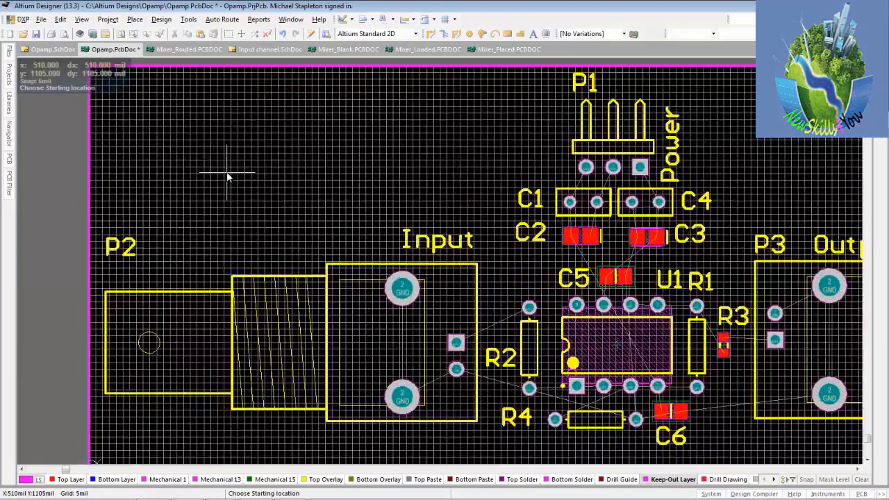
left_click(170, 109)
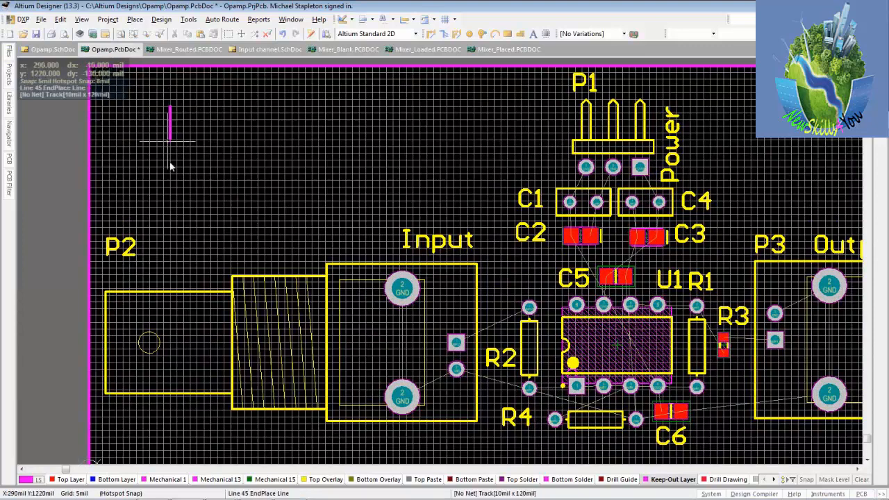
left_click(174, 241)
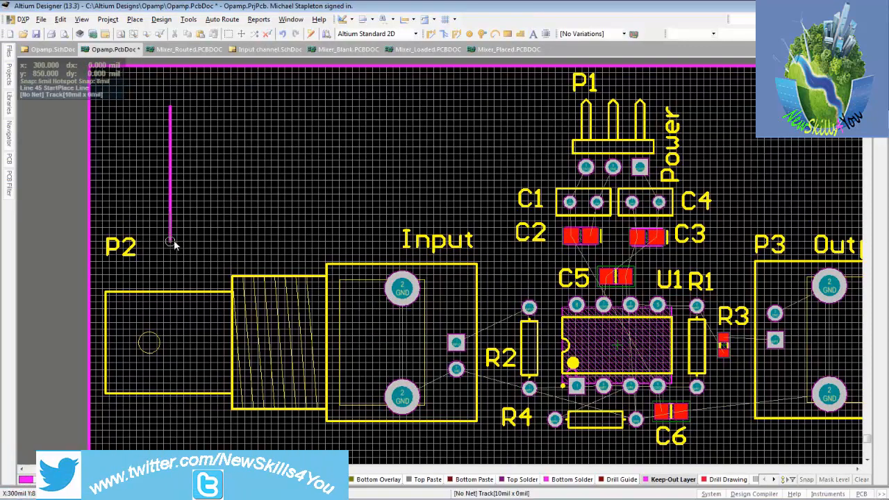
left_click(319, 243)
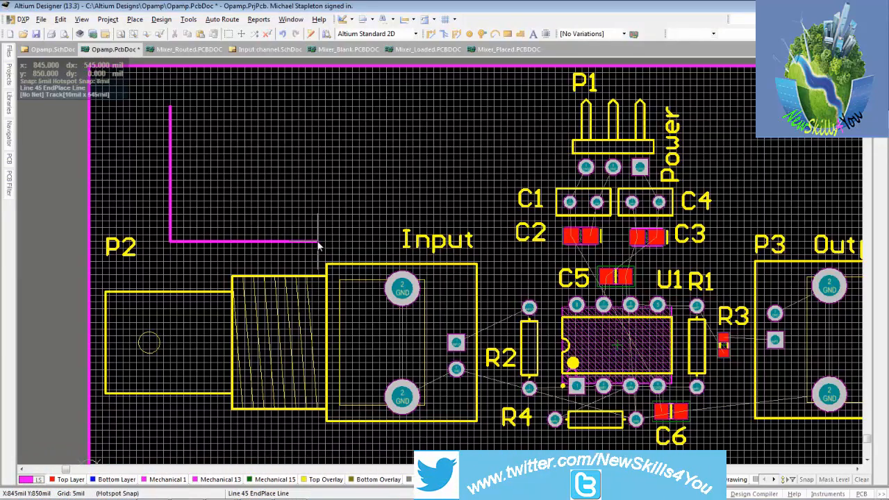
left_click(319, 109)
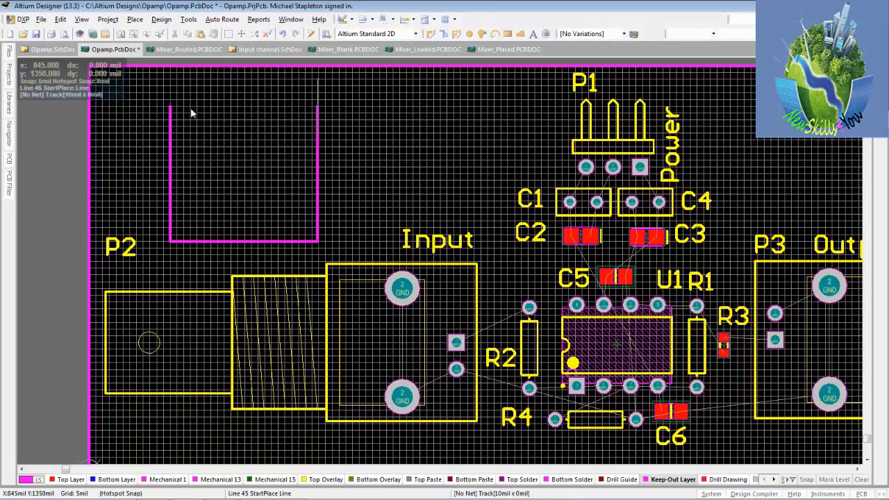
left_click(170, 108)
left_click(169, 108)
left_click(169, 108)
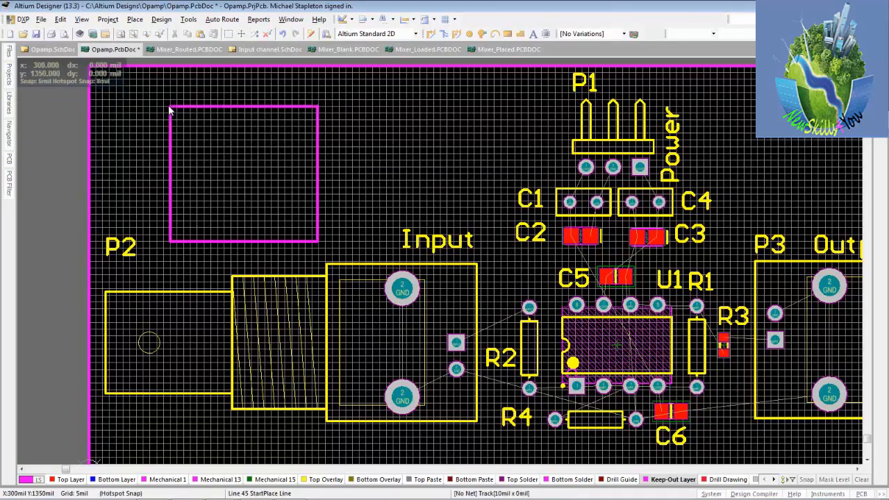
right_click(169, 107)
right_click(169, 108)
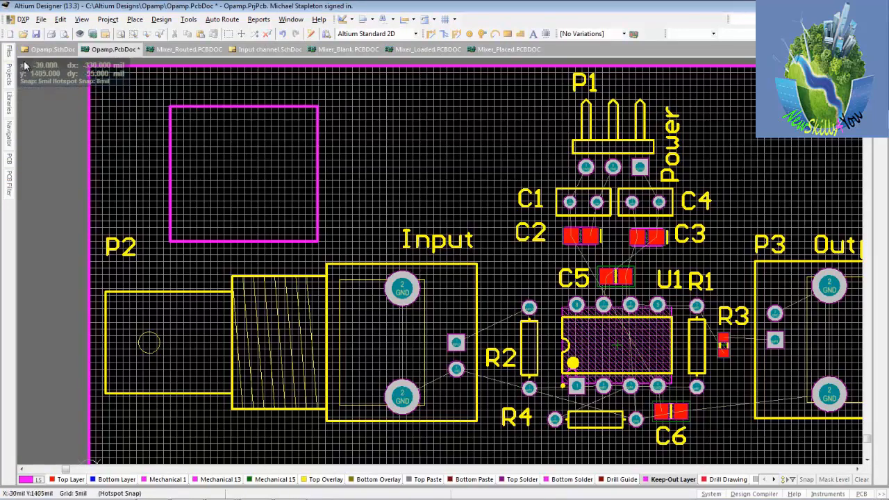
Save the PCB document and make the Top Layer the active layer
left_click(36, 33)
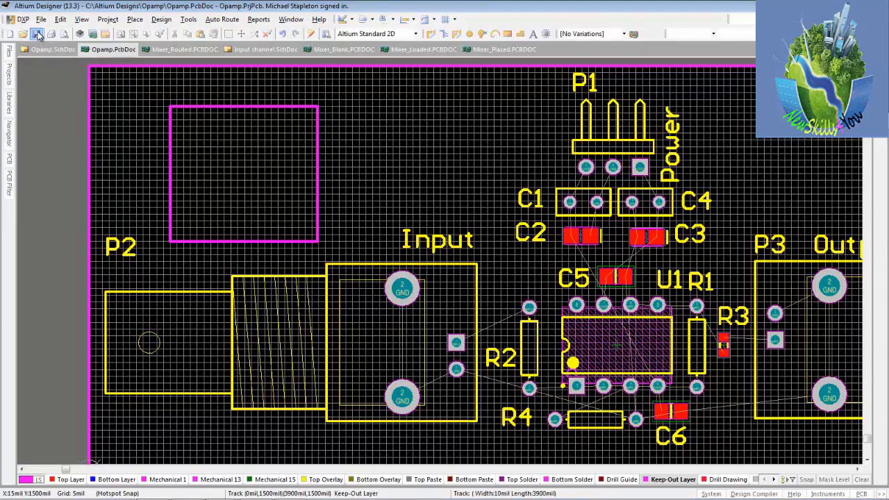
left_click(121, 34)
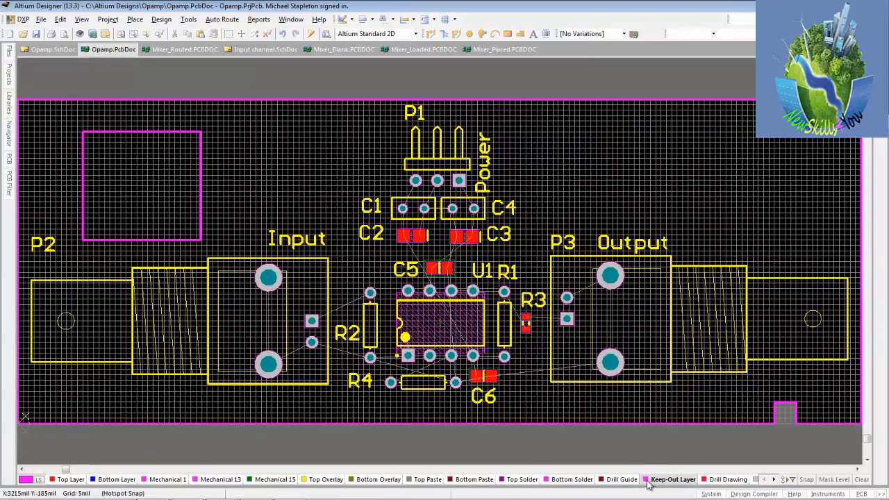
left_click(71, 479)
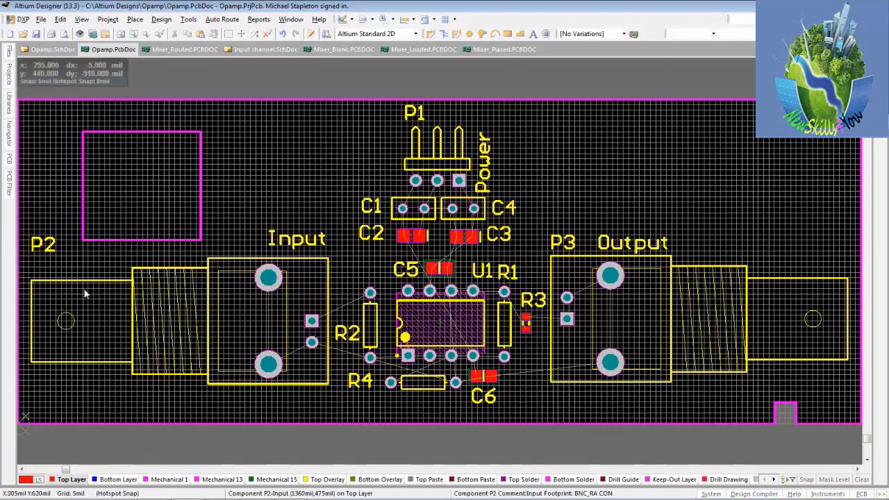
Reassign the lower track of the keep-out rectangle above connector P2 to the Top Layer
double_click(119, 240)
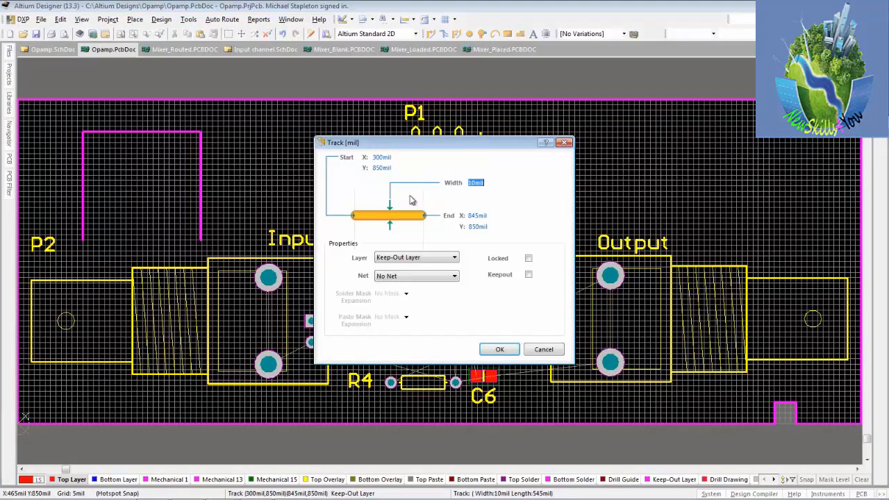
left_click(455, 258)
left_click_drag(453, 303, 454, 278)
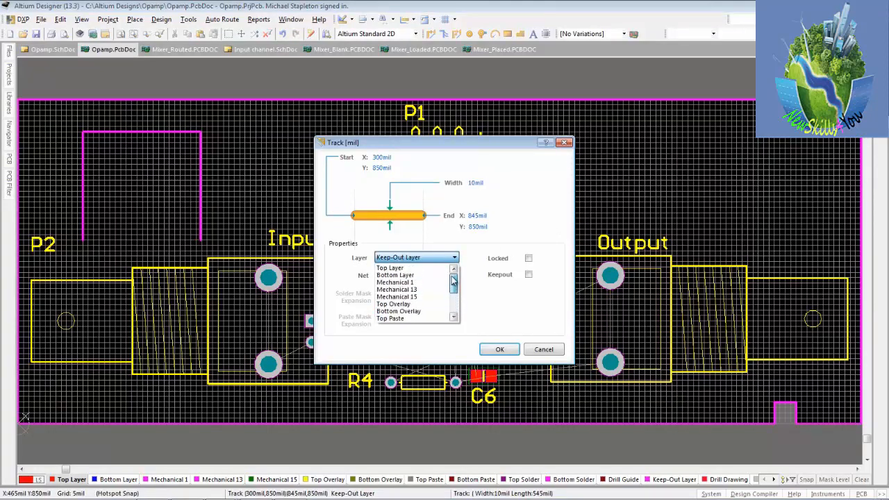
left_click(429, 269)
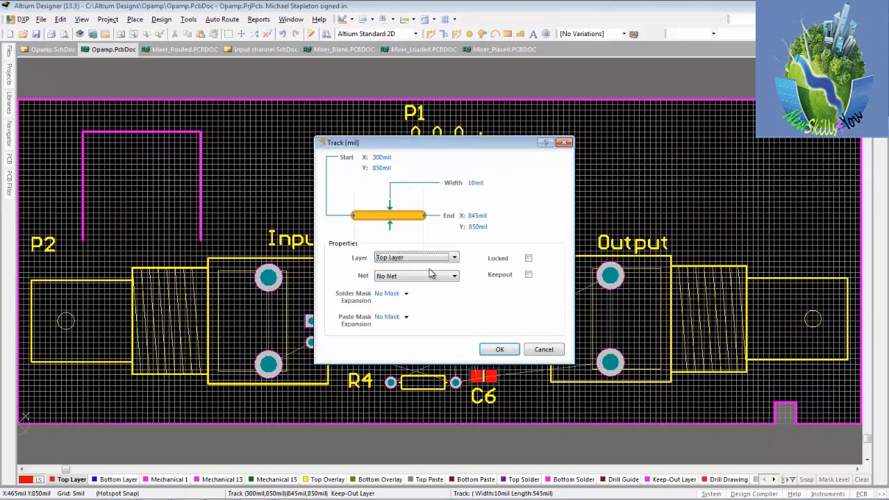
left_click(500, 350)
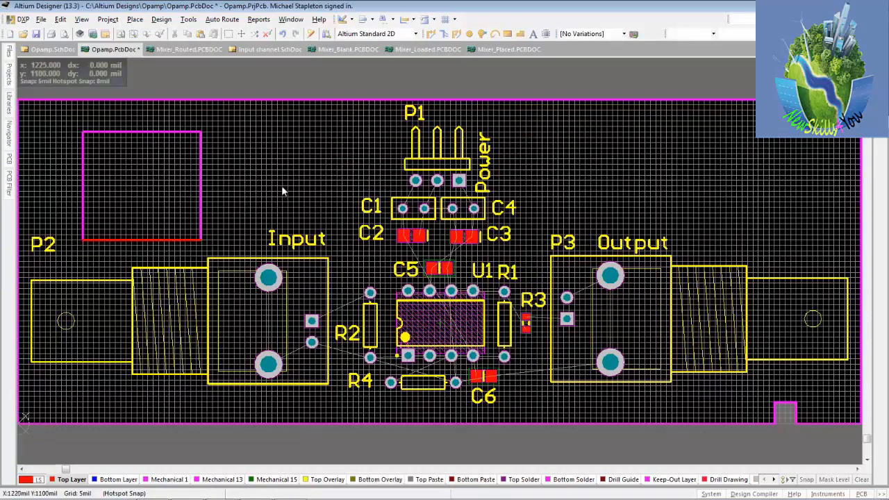
scroll(139, 238, "up", 4, "ctrl")
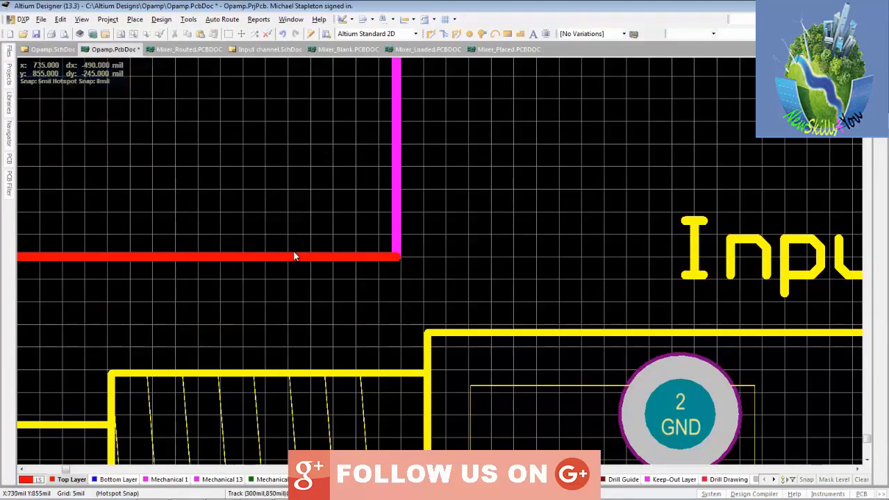
Undo the layer change made to the keep-out rectangle's lower track
key("ctrl+z")
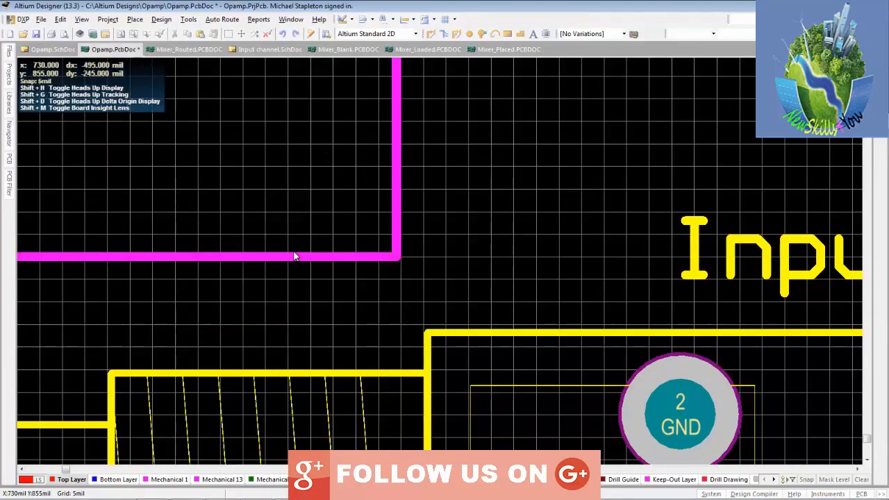
scroll(294, 256, "down", 5, "ctrl")
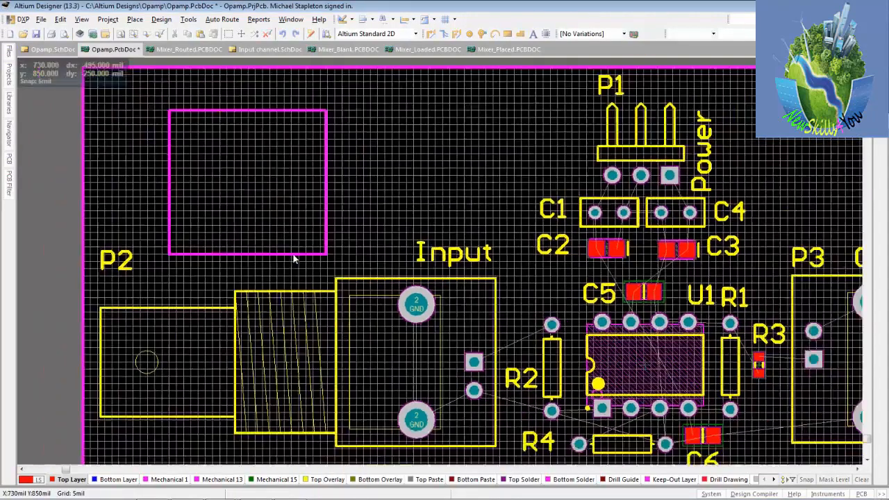
scroll(294, 256, "down", 1, "ctrl")
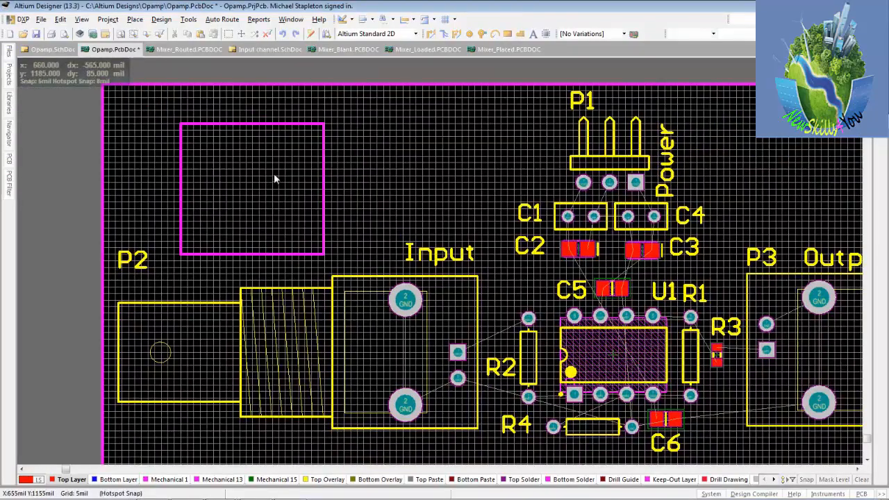
Move capacitor C6 to the Bottom Layer through its component properties
right_click_drag(468, 188, 384, 166)
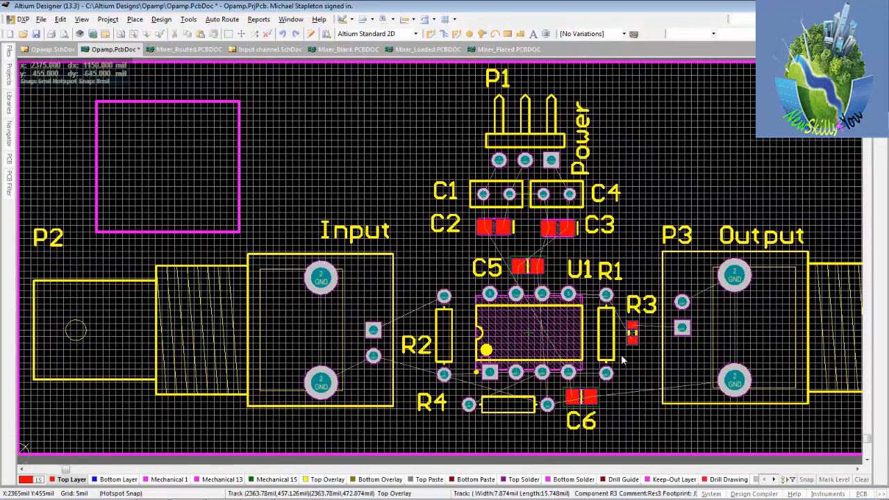
mouse_move(582, 397)
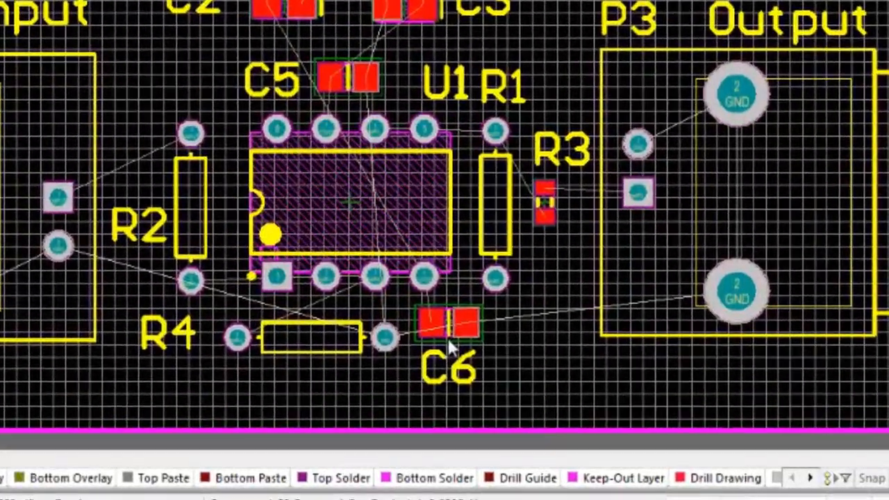
double_click(518, 368)
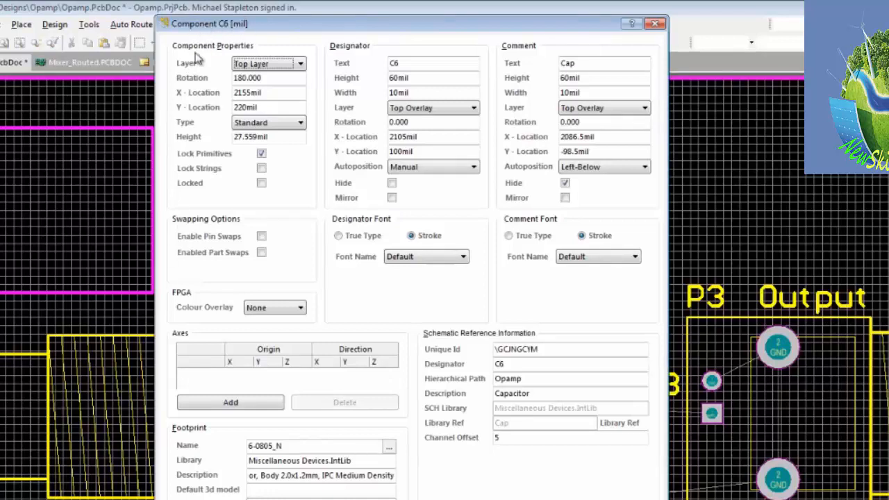
left_click(303, 64)
left_click(257, 86)
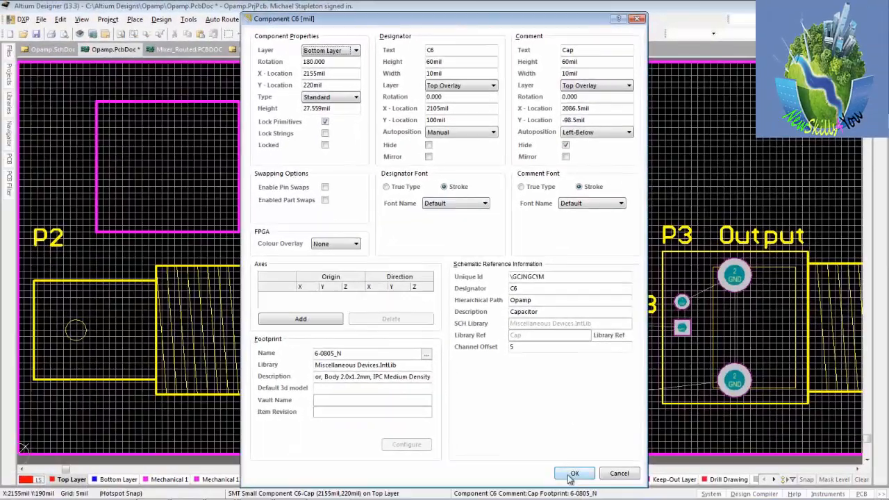
left_click(573, 473)
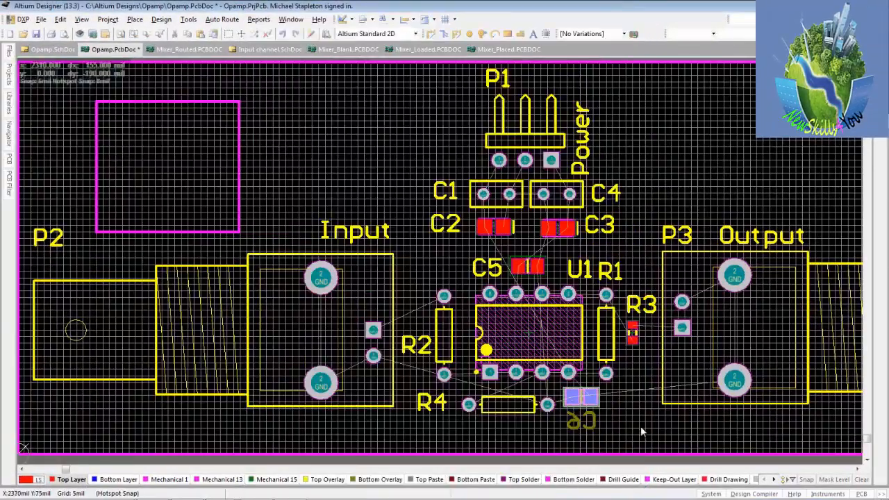
Examine capacitor C6's pads and its designator text on the board's bottom side
scroll(639, 426, "up", 5, "ctrl")
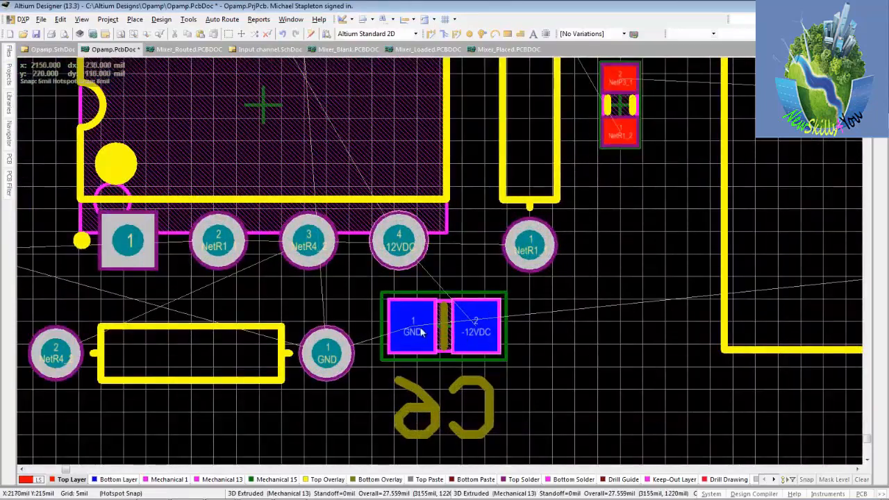
left_click(473, 432)
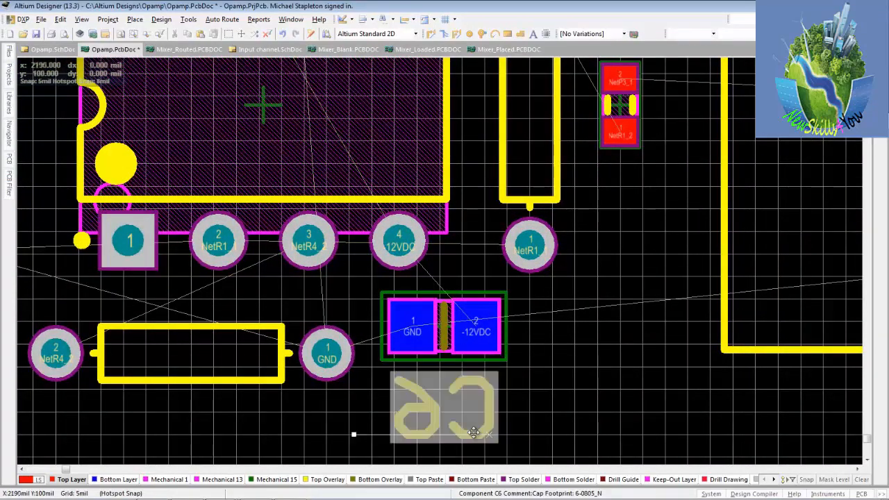
left_click(551, 417)
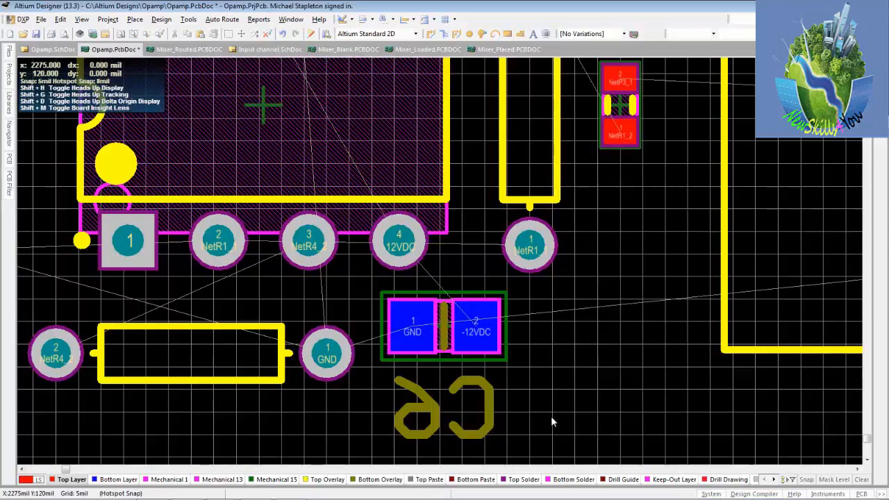
Save the Opamp PCB document with the whole board fitted in view
scroll(607, 384, "down", 1, "ctrl")
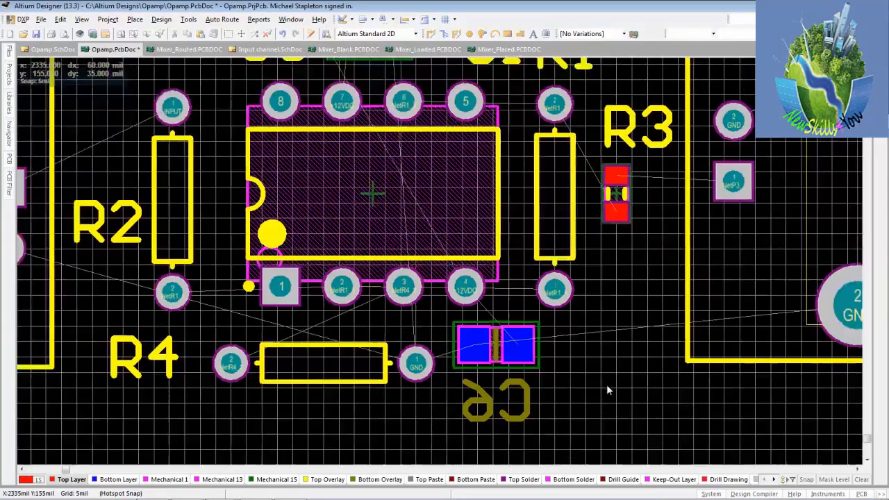
scroll(606, 384, "down", 4, "ctrl")
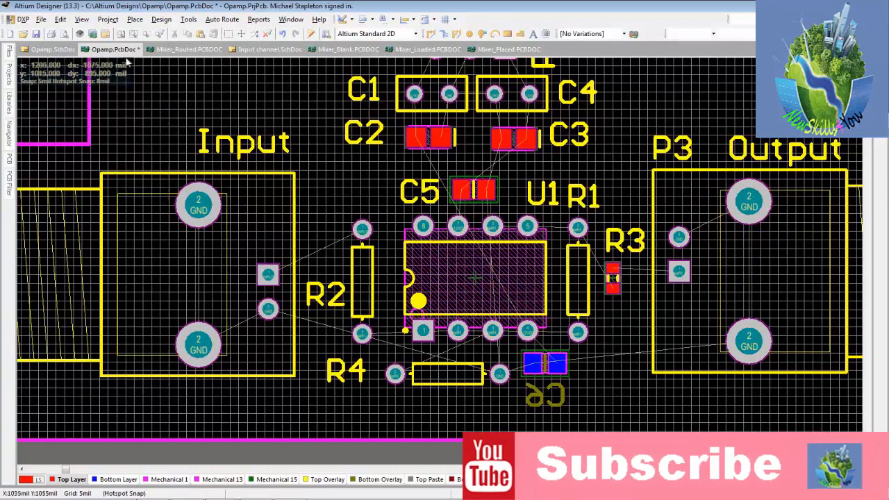
left_click(118, 38)
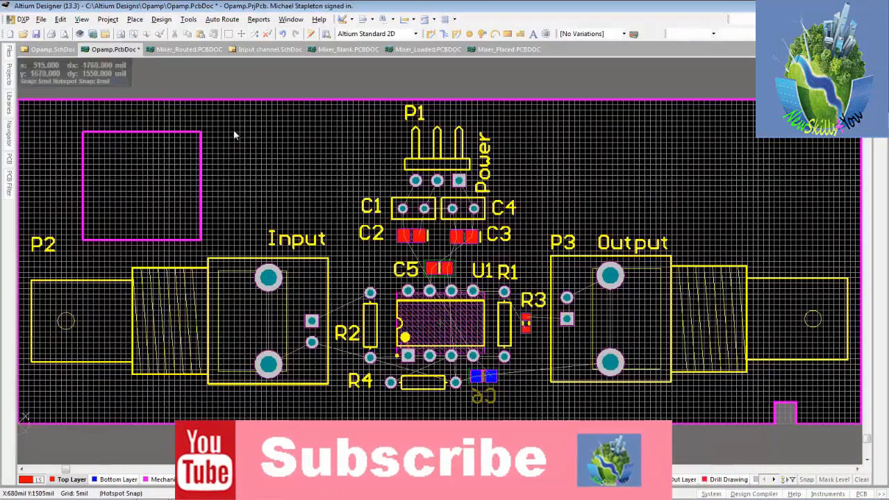
left_click(36, 35)
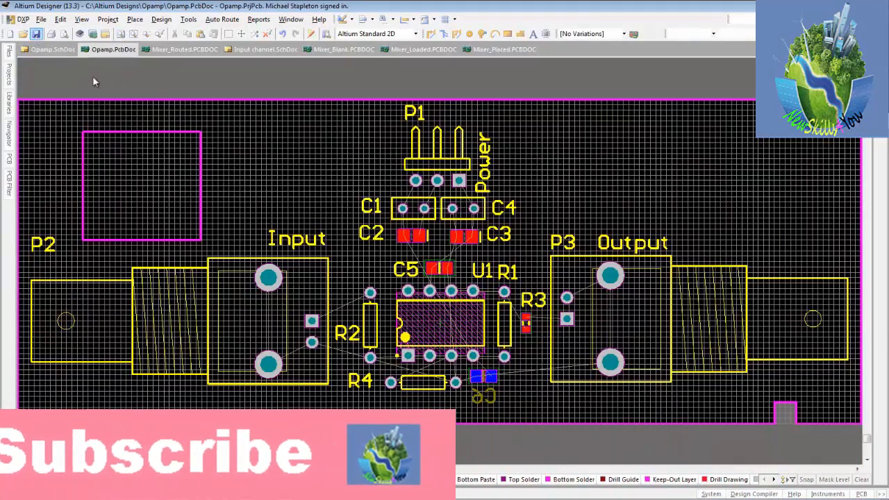